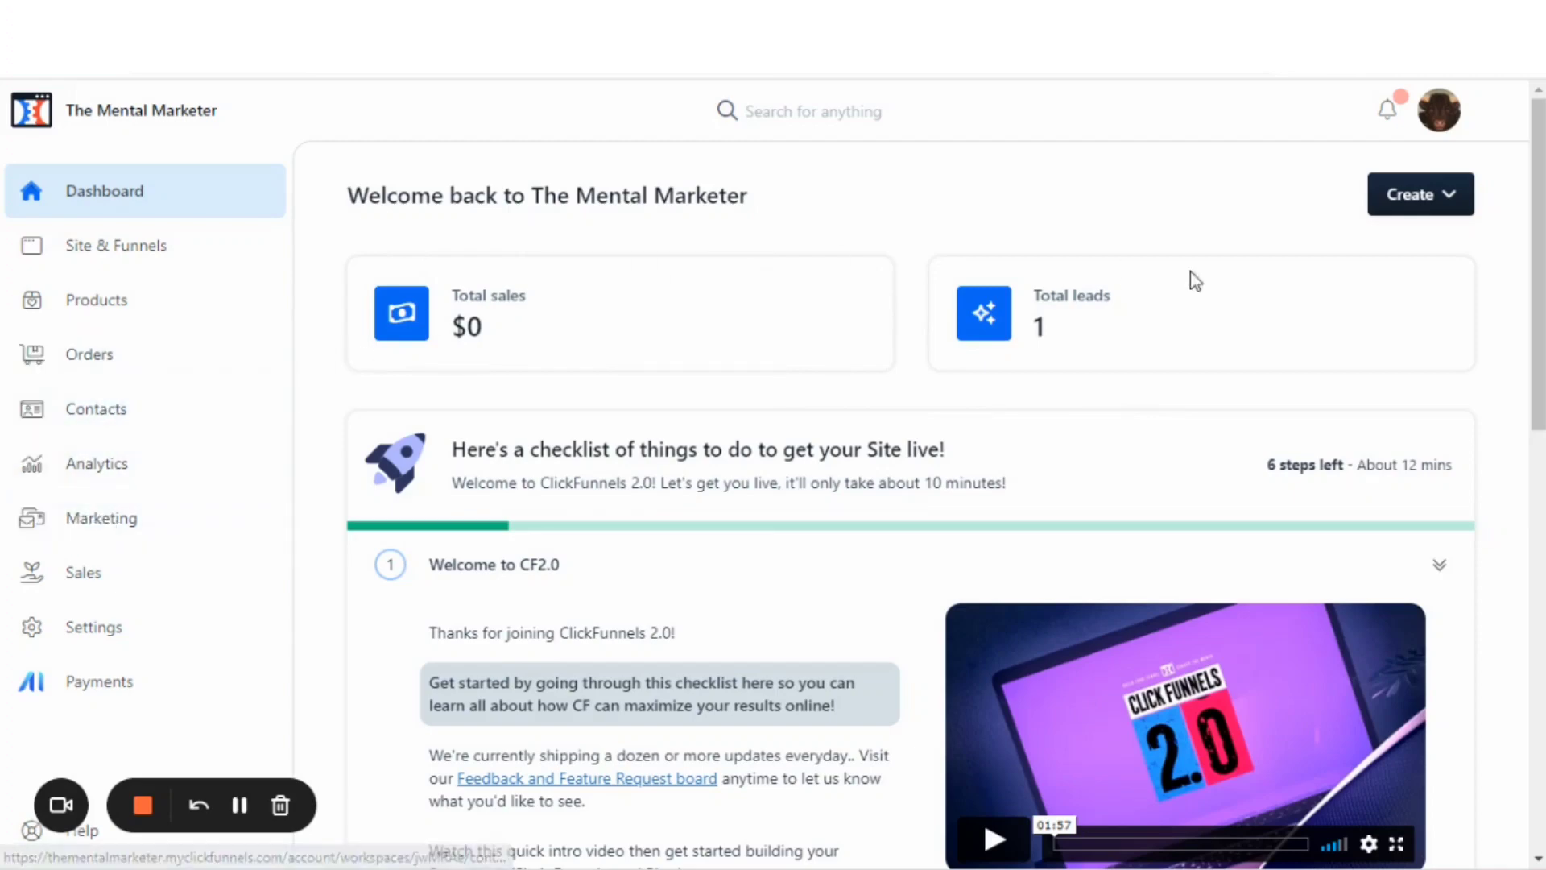
Open Marketing settings and review the empty contact address, footer, branding and company email sections.
{"action": "left_click", "coordinate": [87, 532]}
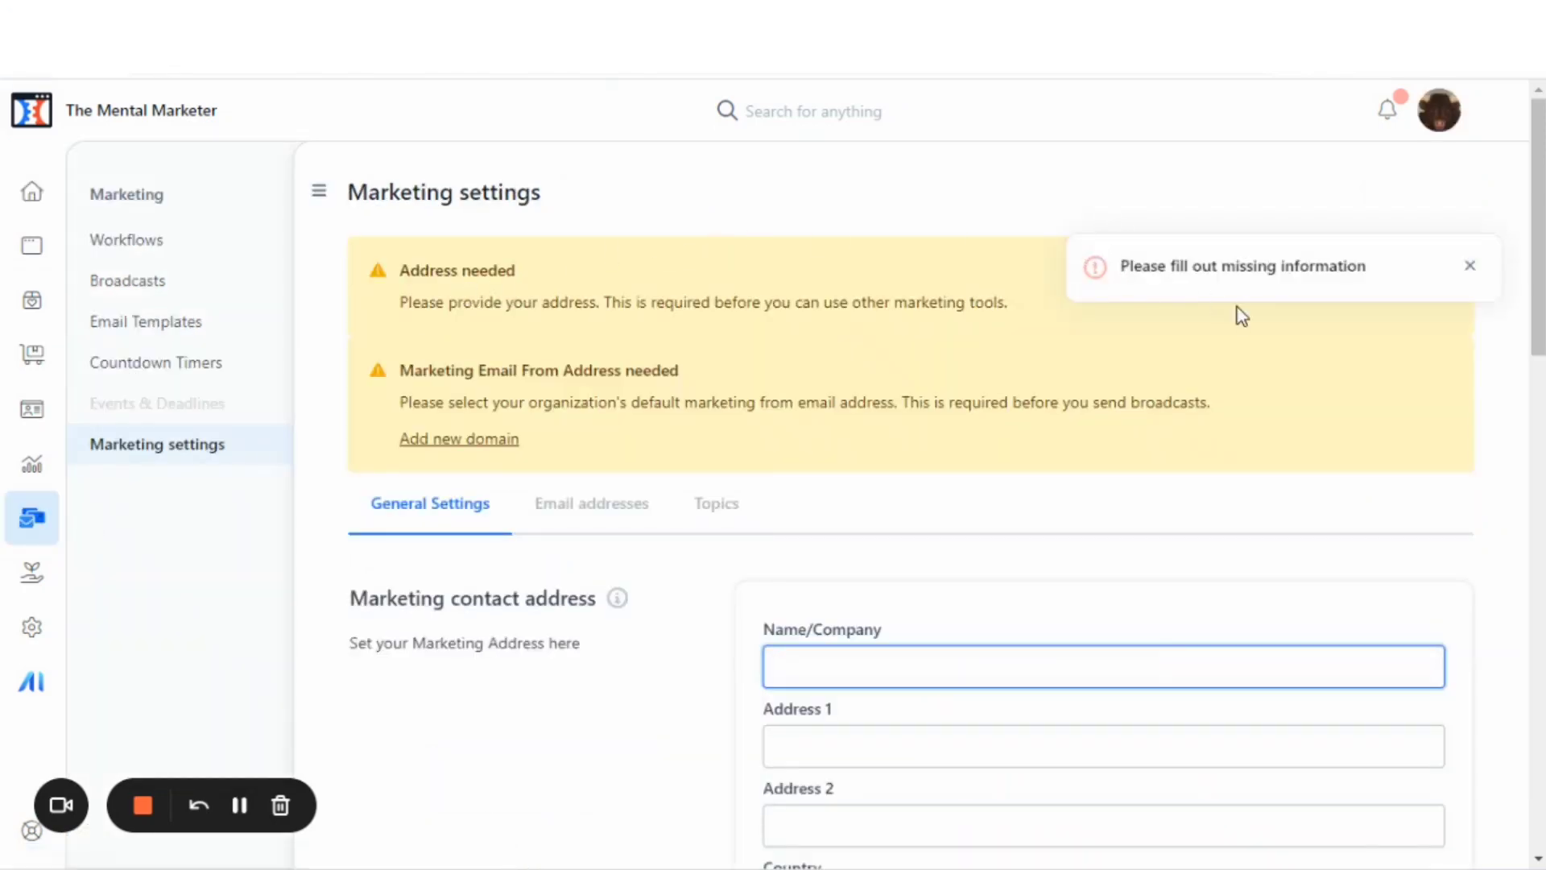
{"action": "scroll", "coordinate": [688, 463], "scroll_direction": "down", "scroll_amount": 1}
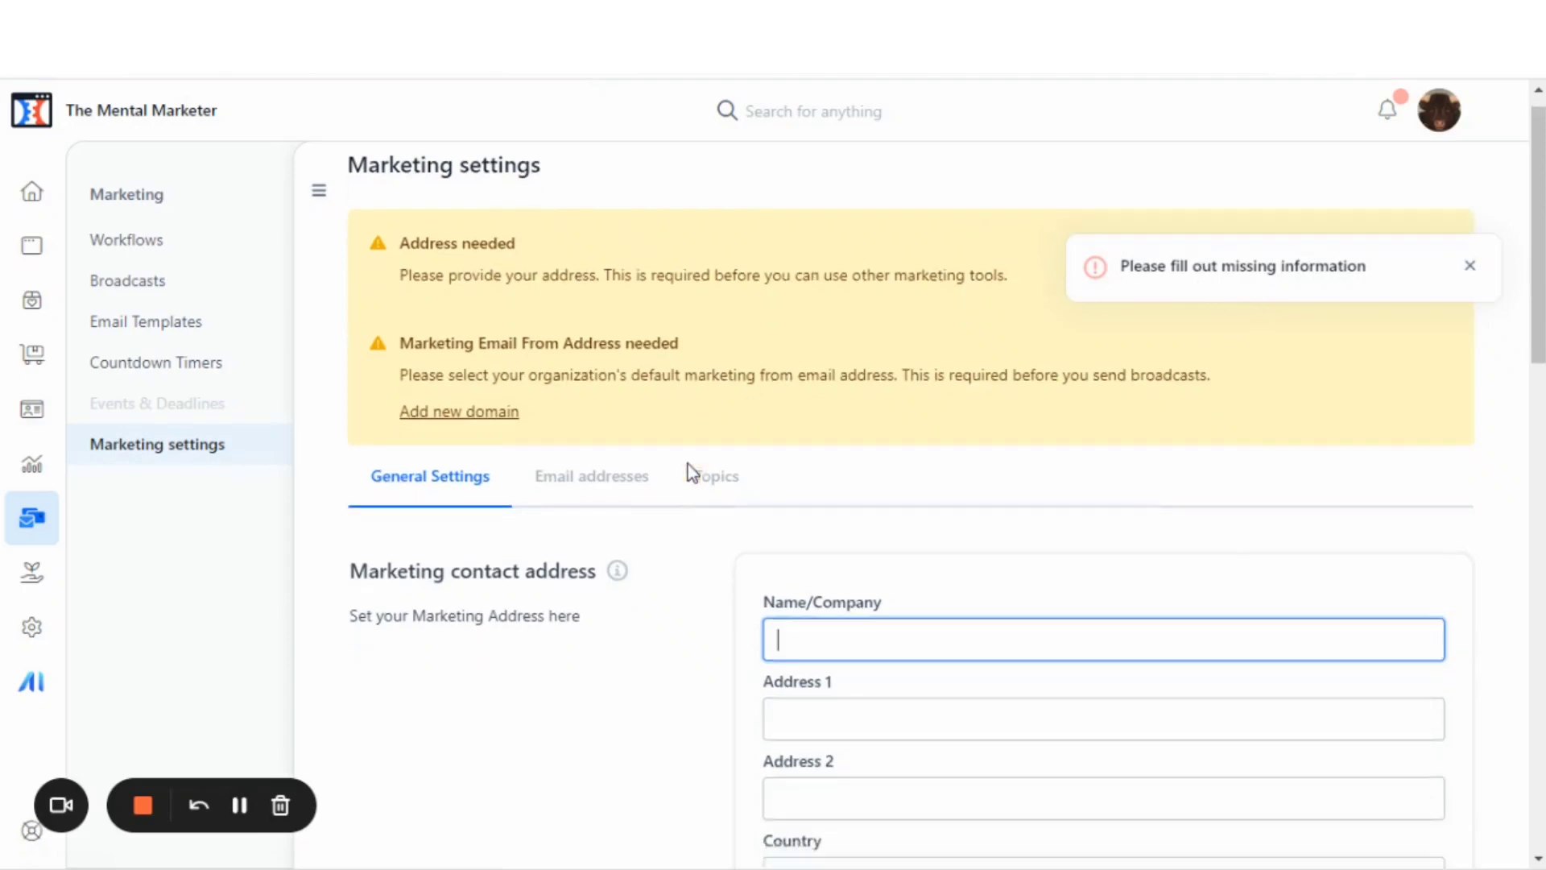
{"action": "scroll", "coordinate": [688, 472], "scroll_direction": "down", "scroll_amount": 1}
{"action": "scroll", "coordinate": [688, 472], "scroll_direction": "down", "scroll_amount": 3}
{"action": "scroll", "coordinate": [688, 472], "scroll_direction": "down", "scroll_amount": 1}
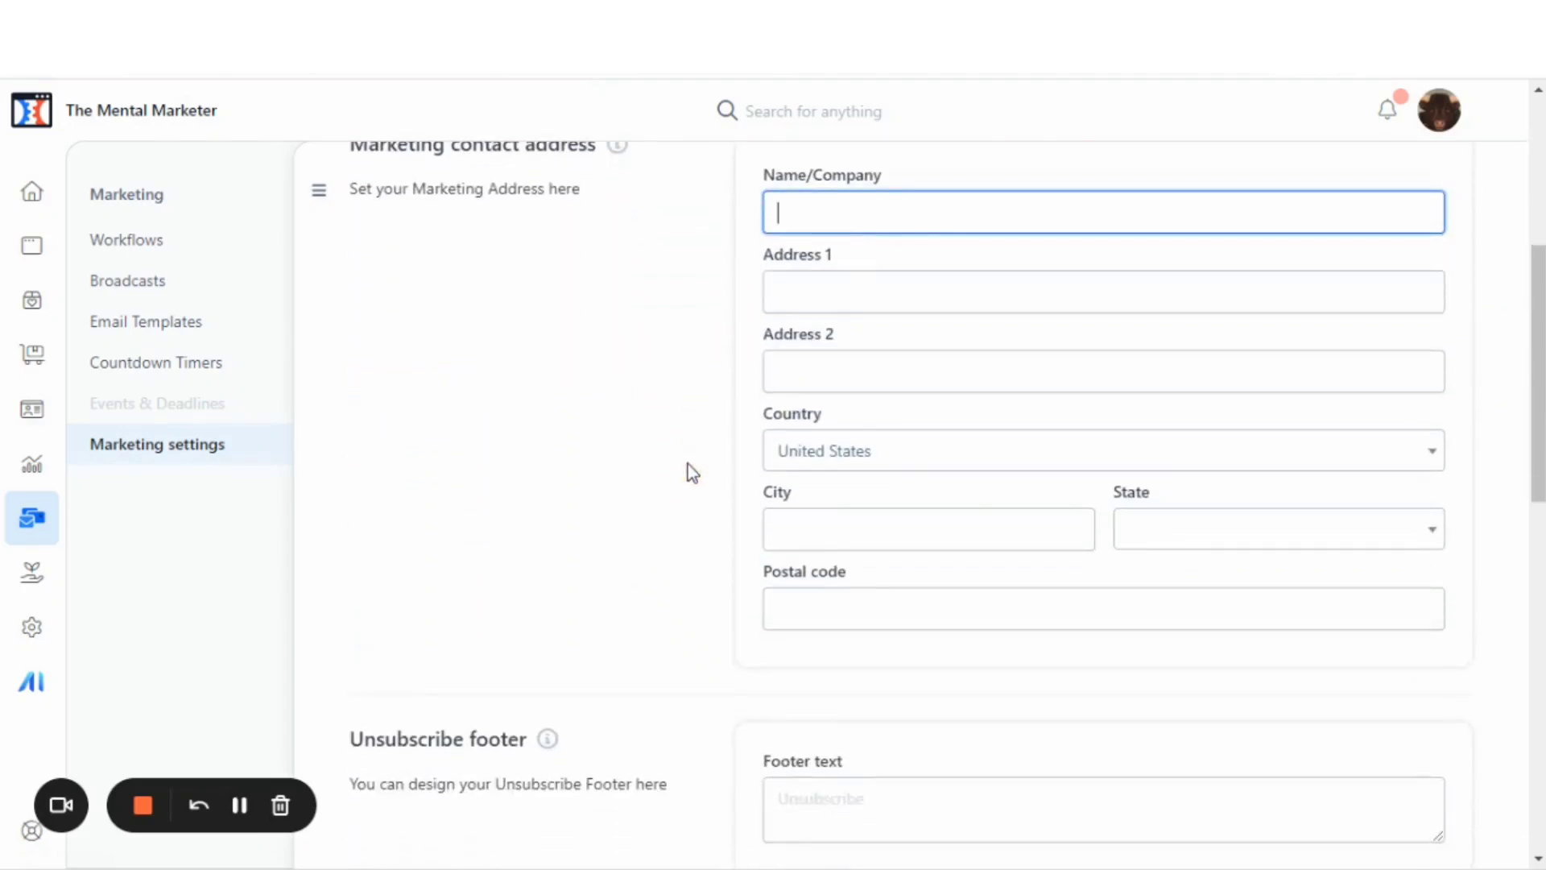
{"action": "scroll", "coordinate": [689, 465], "scroll_direction": "up", "scroll_amount": 1}
{"action": "scroll", "coordinate": [689, 464], "scroll_direction": "down", "scroll_amount": 1}
{"action": "scroll", "coordinate": [688, 464], "scroll_direction": "down", "scroll_amount": 1}
{"action": "scroll", "coordinate": [687, 465], "scroll_direction": "down", "scroll_amount": 3}
{"action": "scroll", "coordinate": [688, 464], "scroll_direction": "down", "scroll_amount": 2}
{"action": "scroll", "coordinate": [688, 465], "scroll_direction": "down", "scroll_amount": 4}
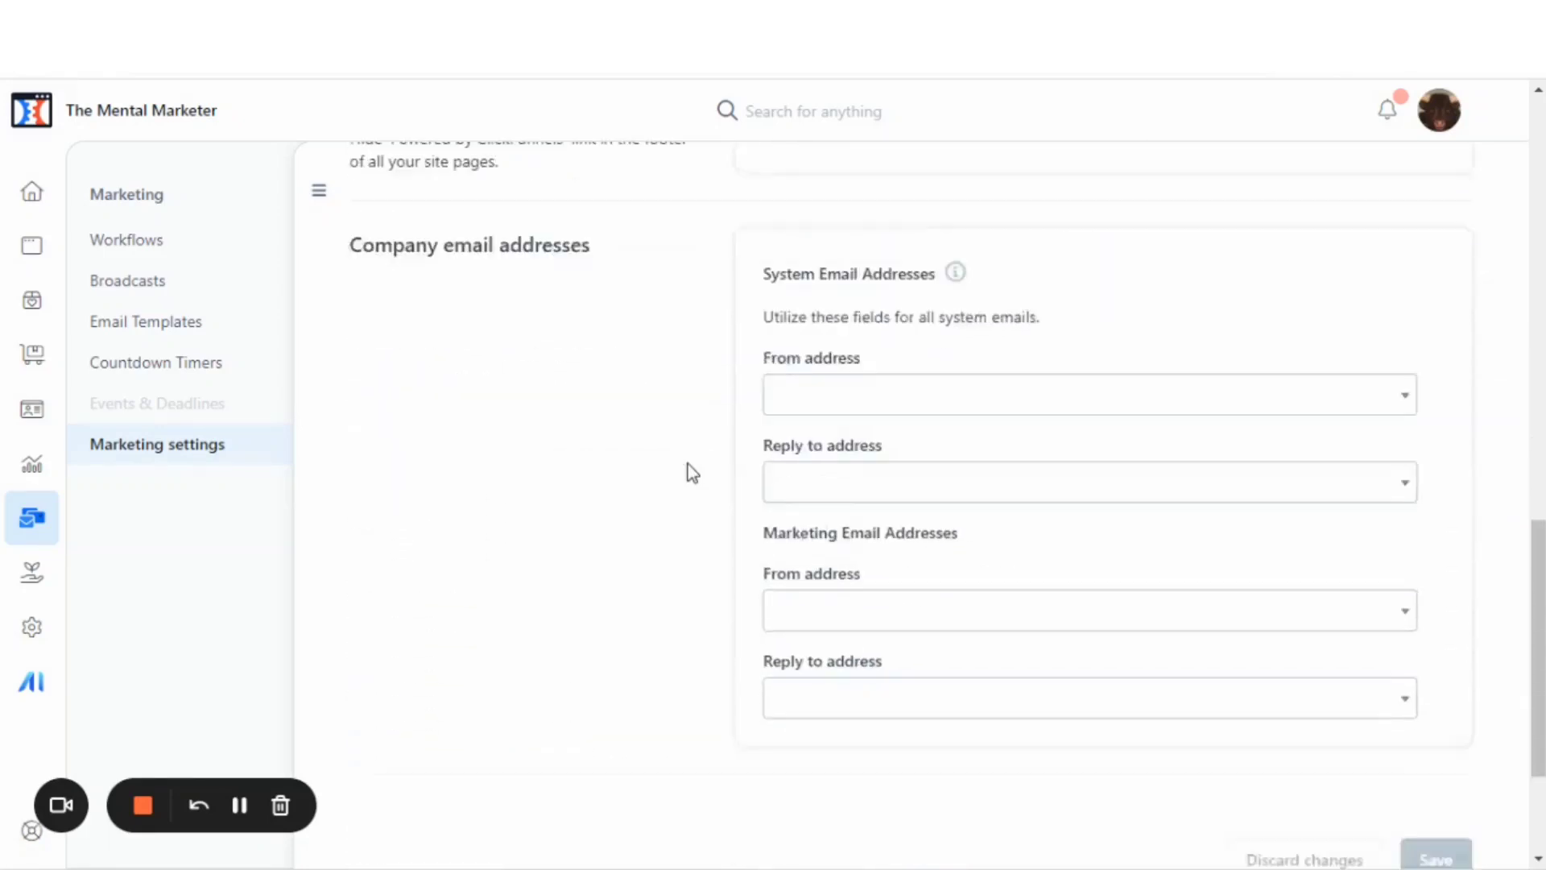
{"action": "scroll", "coordinate": [688, 466], "scroll_direction": "up", "scroll_amount": 2}
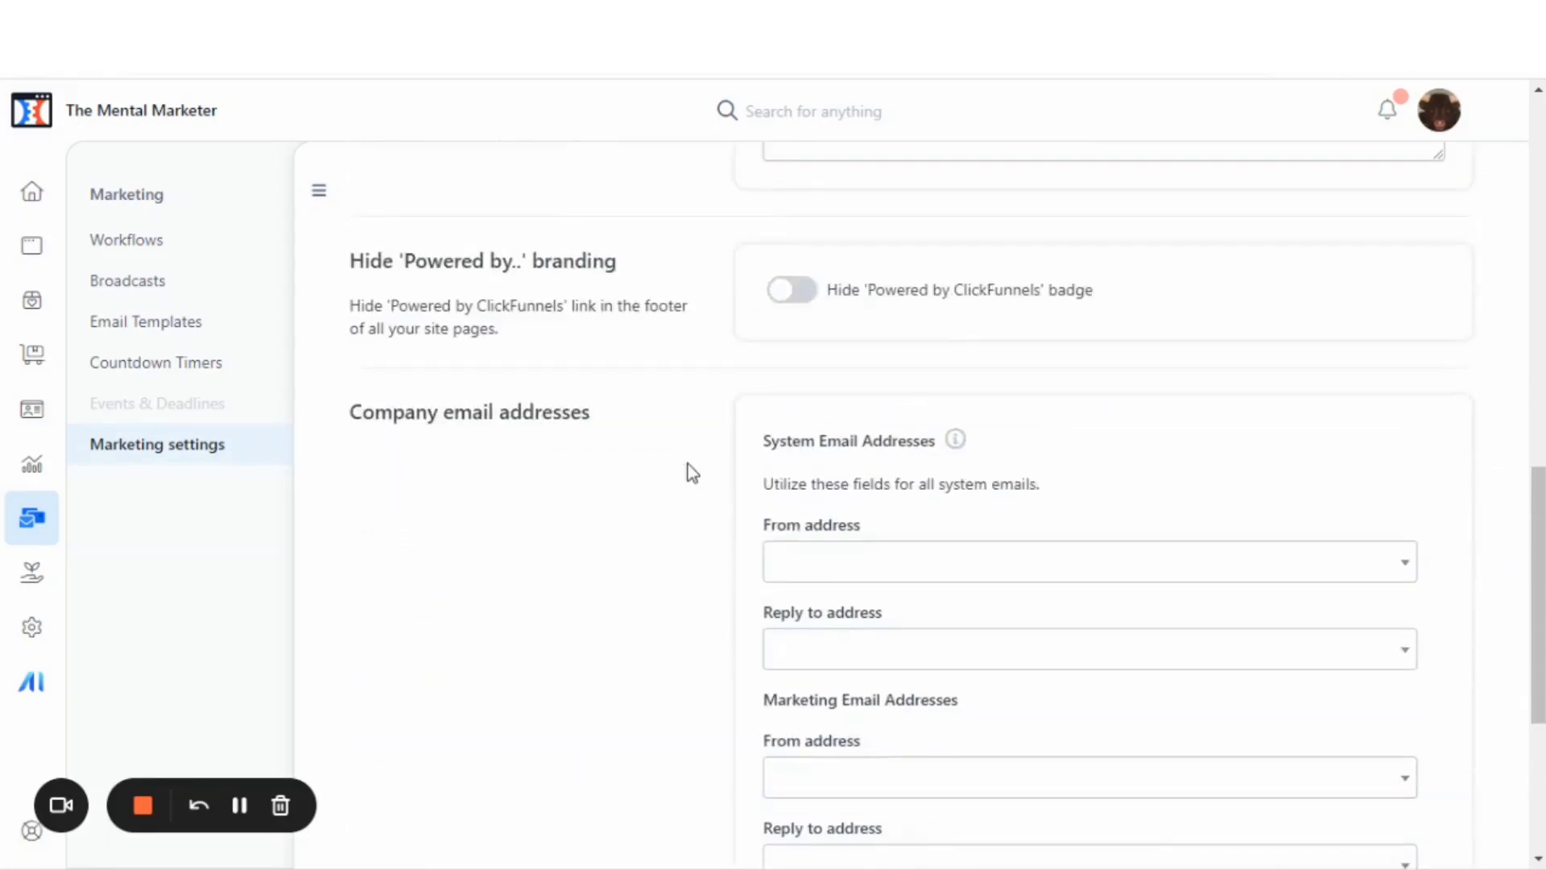
{"action": "scroll", "coordinate": [688, 466], "scroll_direction": "up", "scroll_amount": 3}
{"action": "scroll", "coordinate": [689, 465], "scroll_direction": "up", "scroll_amount": 3}
{"action": "scroll", "coordinate": [688, 466], "scroll_direction": "up", "scroll_amount": 3}
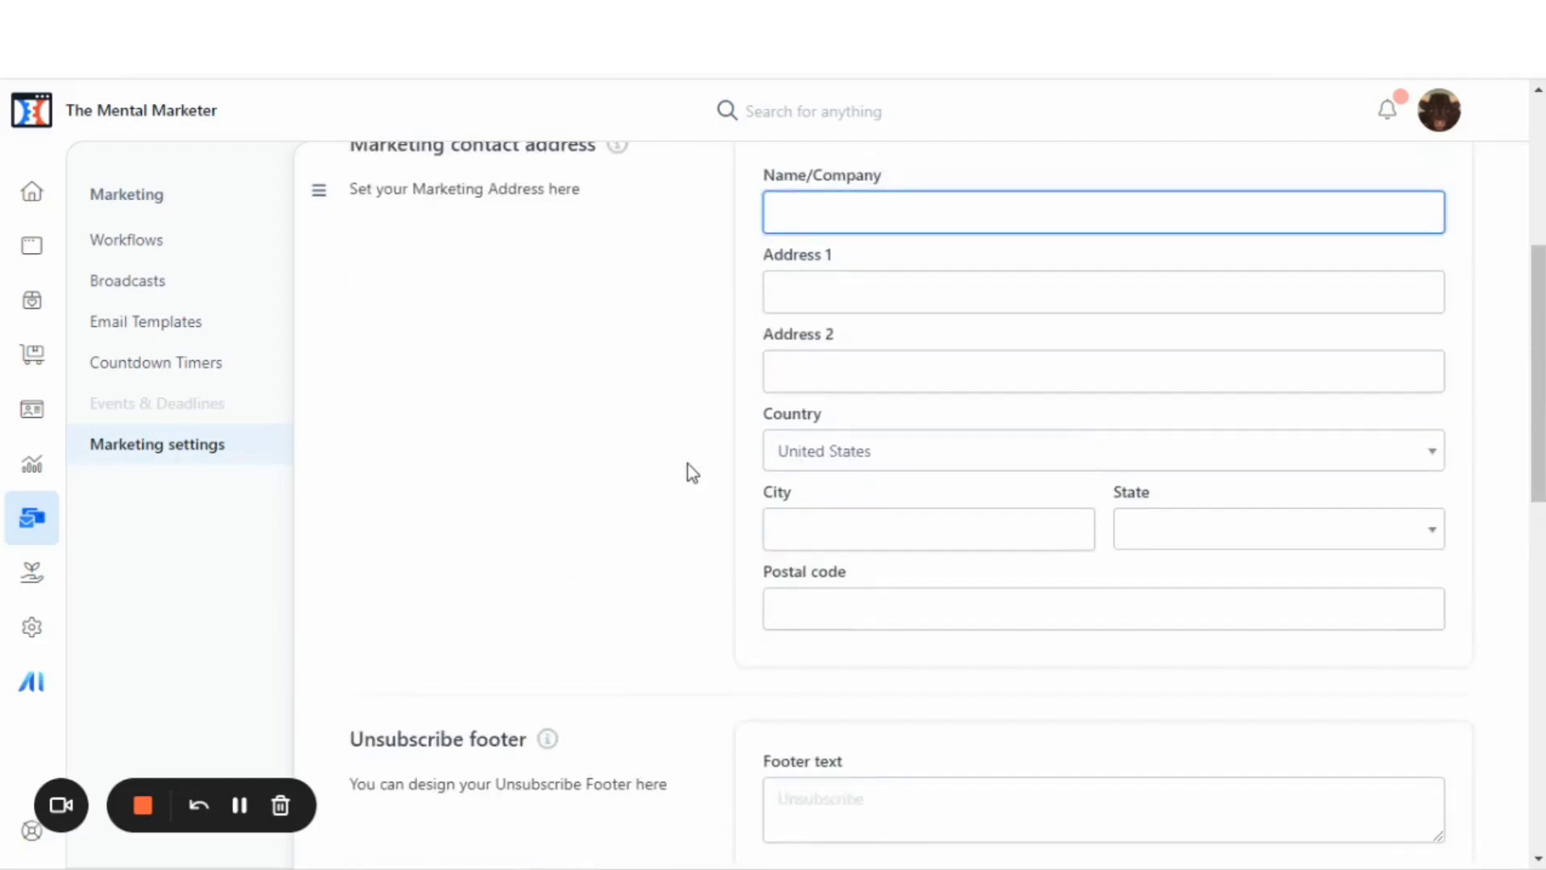
{"action": "scroll", "coordinate": [687, 464], "scroll_direction": "up", "scroll_amount": 1}
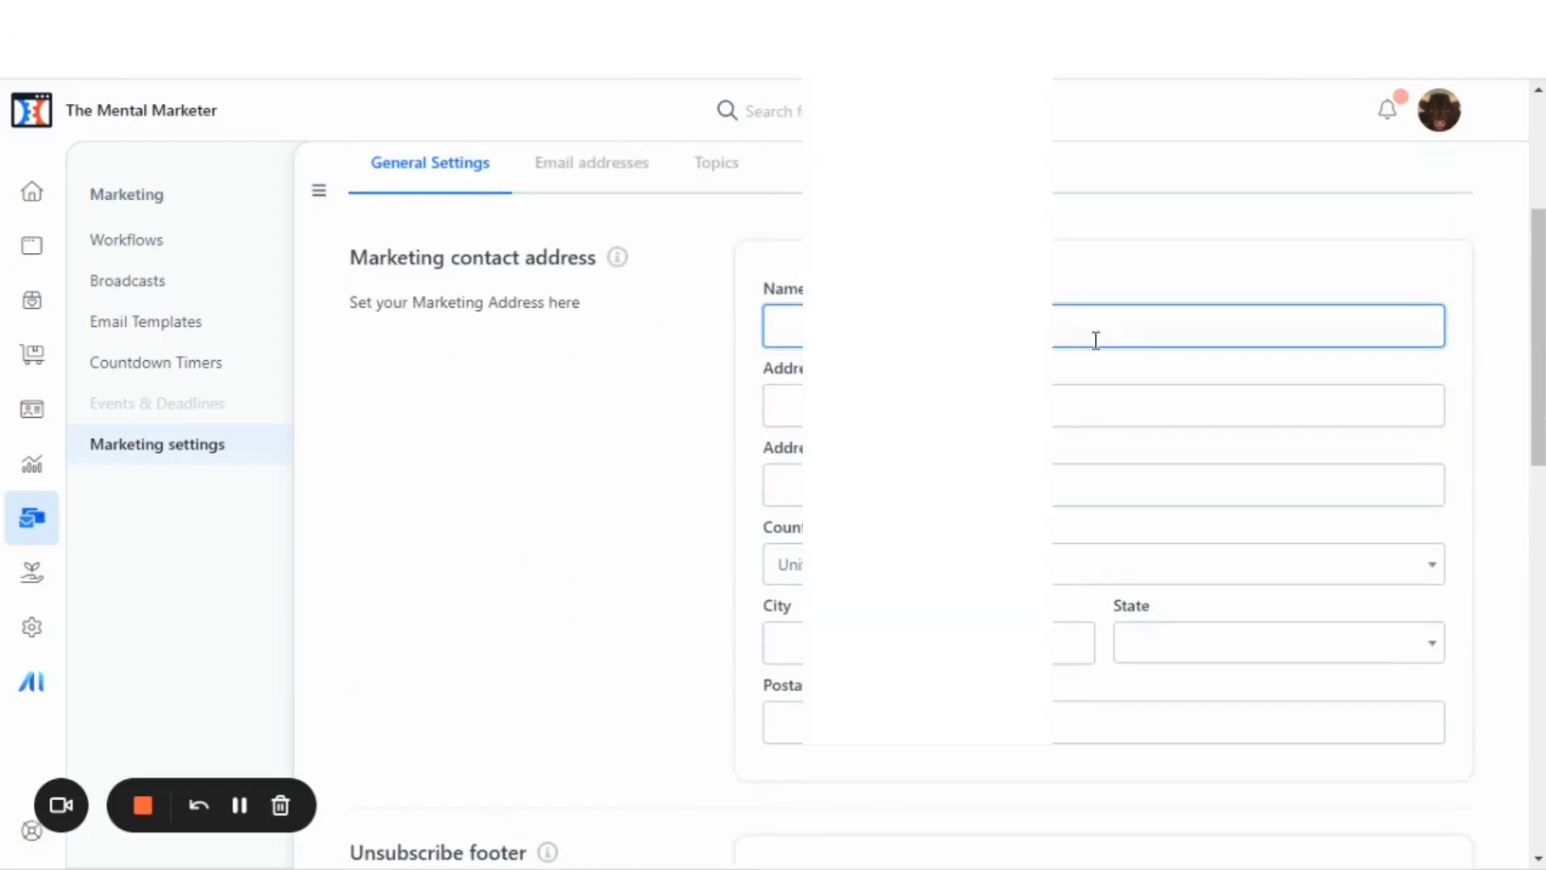
Enter the company name and fill the Texas contact address from the saved autofill suggestion.
{"action": "type", "text": "Mar"}
{"action": "key", "text": "Tab"}
{"action": "type", "text": "143"}
{"action": "key", "text": "Down"}
{"action": "key", "text": "Return"}
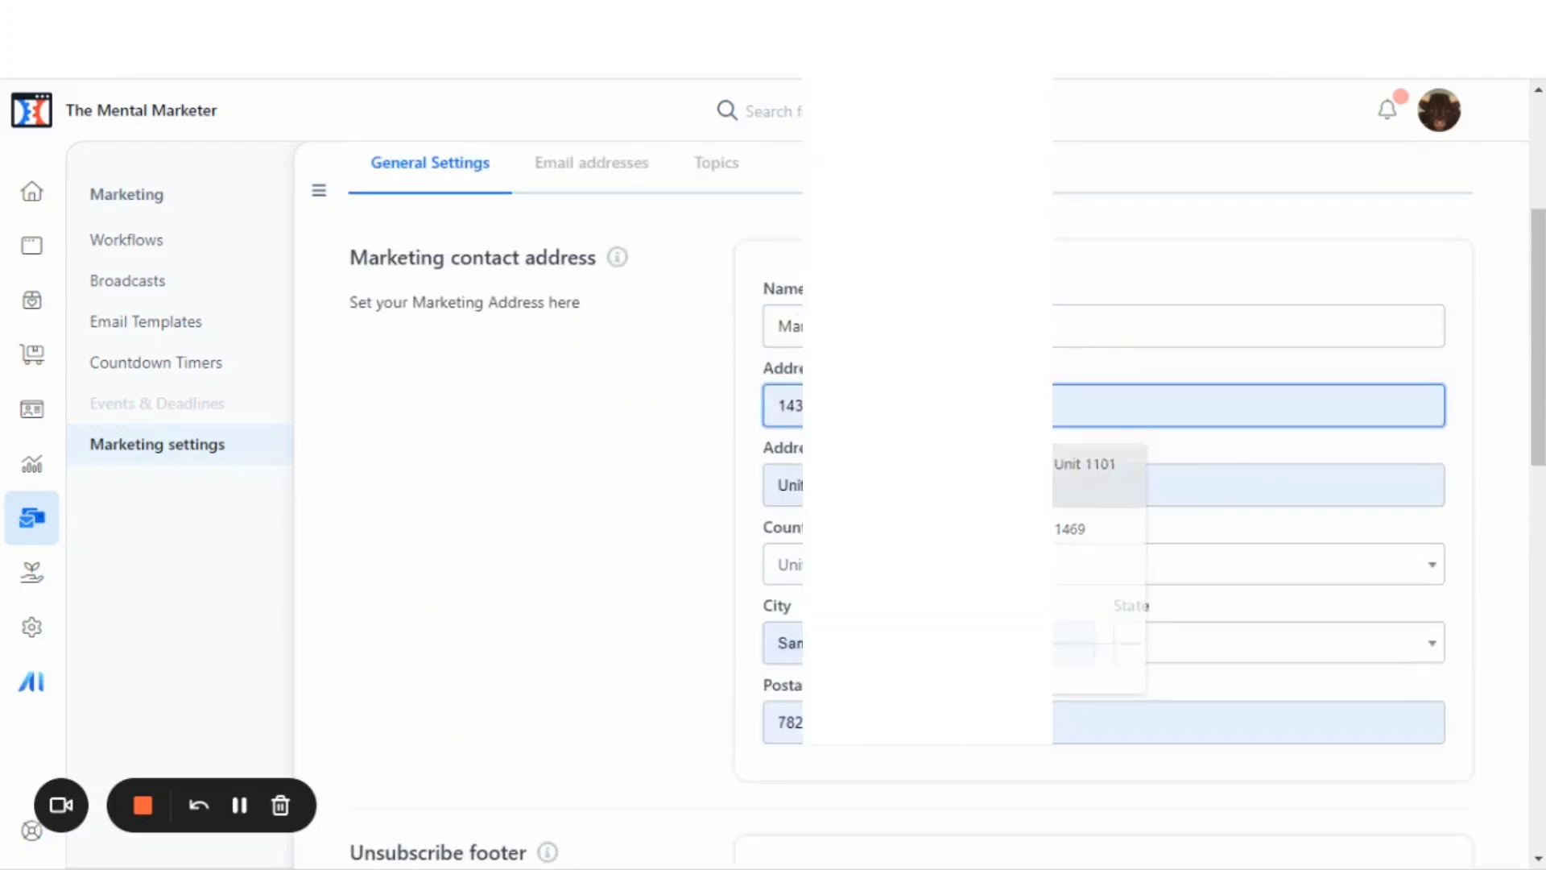
{"action": "scroll", "coordinate": [810, 366], "scroll_direction": "down", "scroll_amount": 3}
{"action": "scroll", "coordinate": [810, 367], "scroll_direction": "down", "scroll_amount": 4}
Paste the affiliate disclosure and copyright notice into the unsubscribe footer text.
{"action": "left_click", "coordinate": [809, 366]}
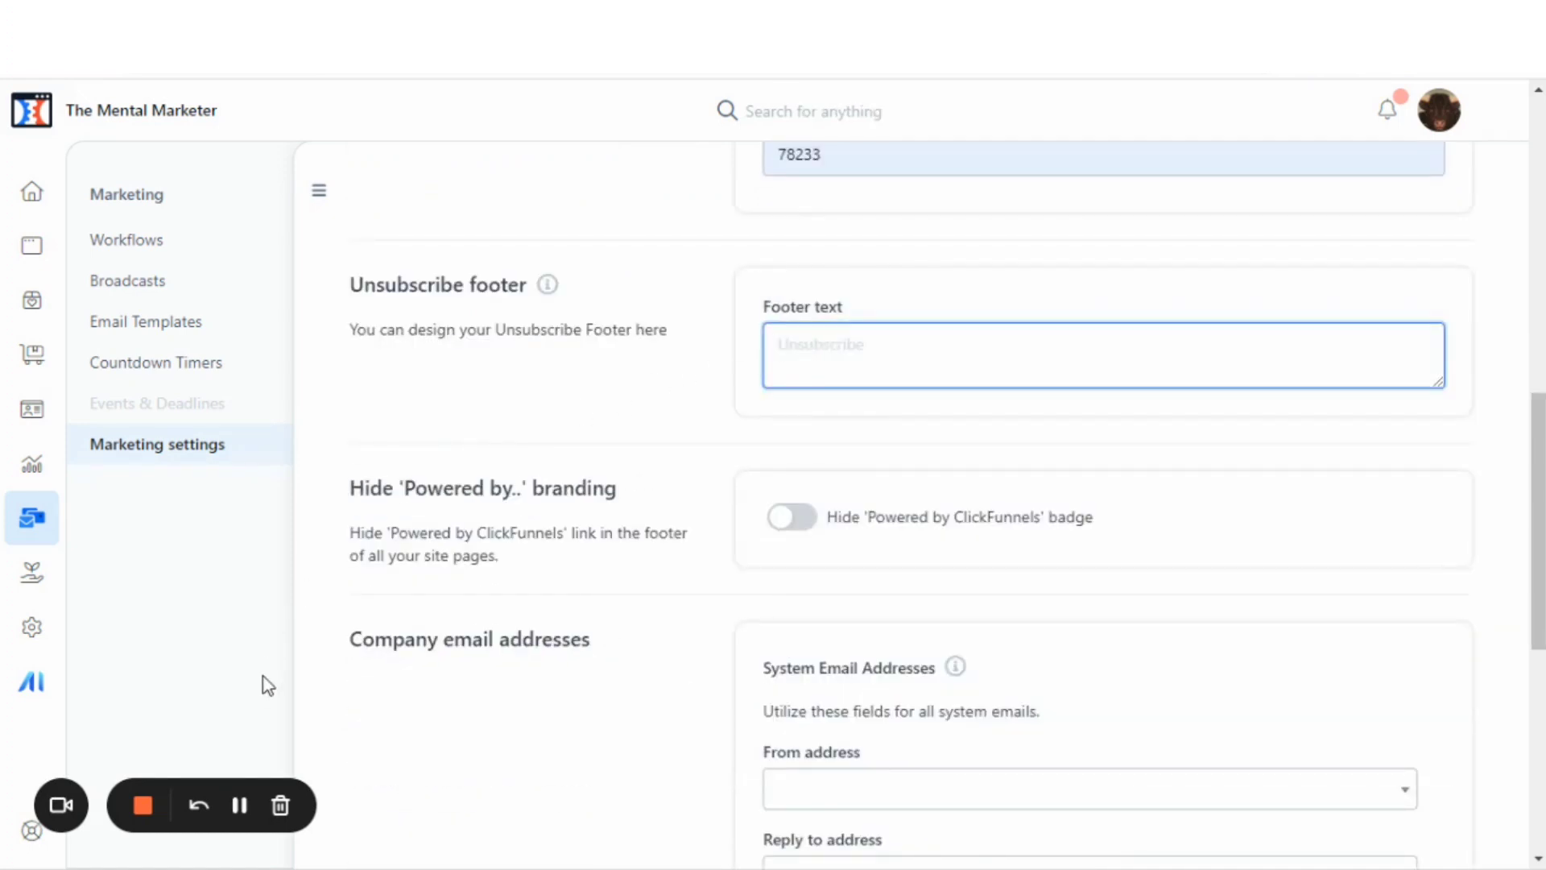
{"action": "right_click", "coordinate": [791, 352]}
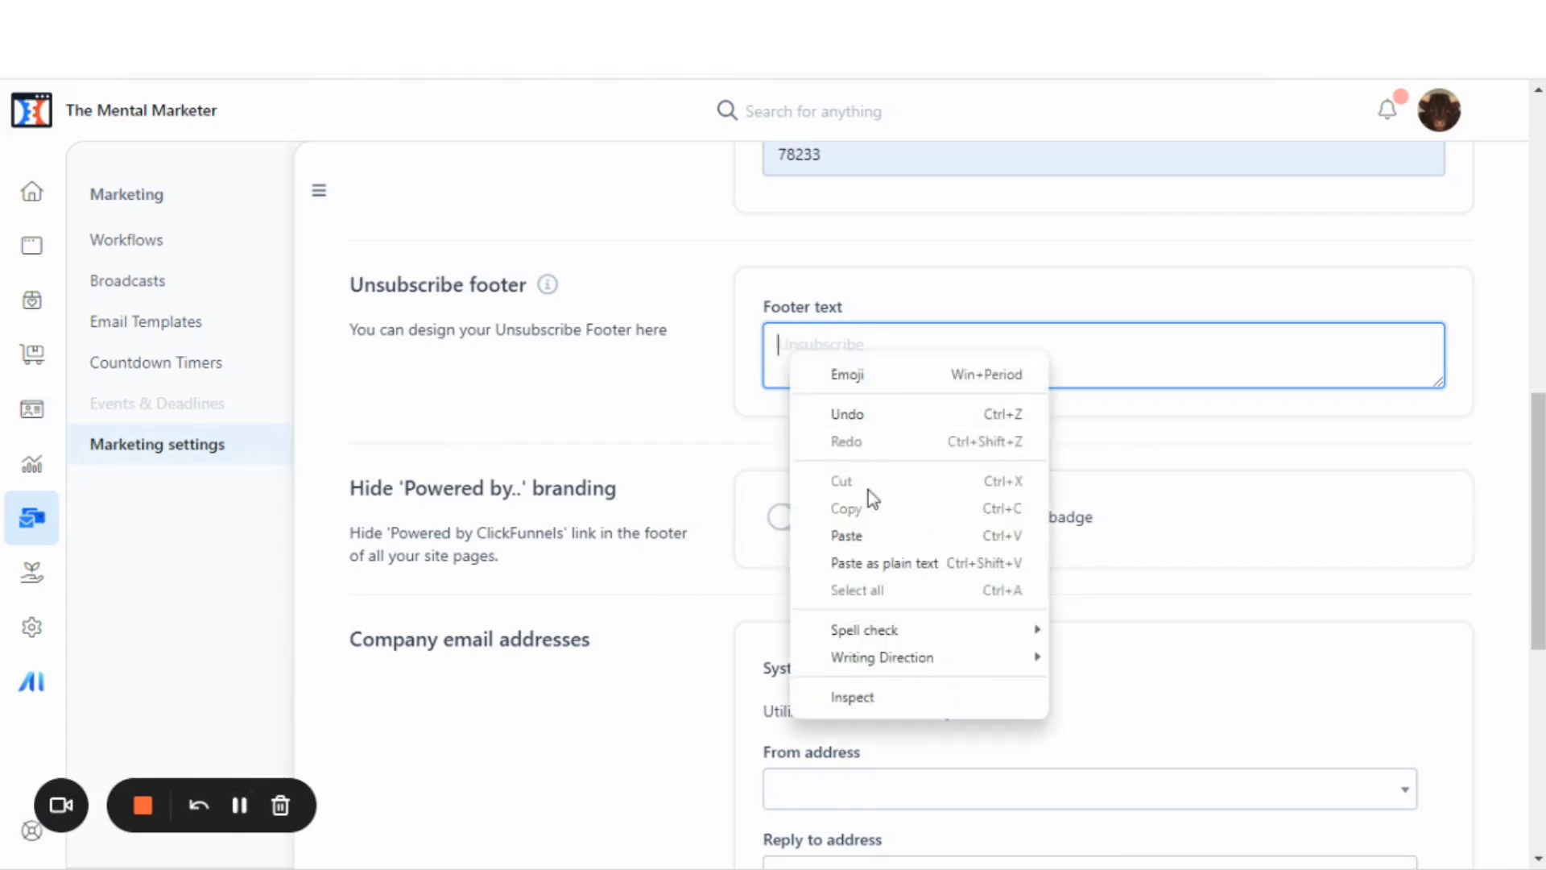
{"action": "left_click", "coordinate": [862, 537]}
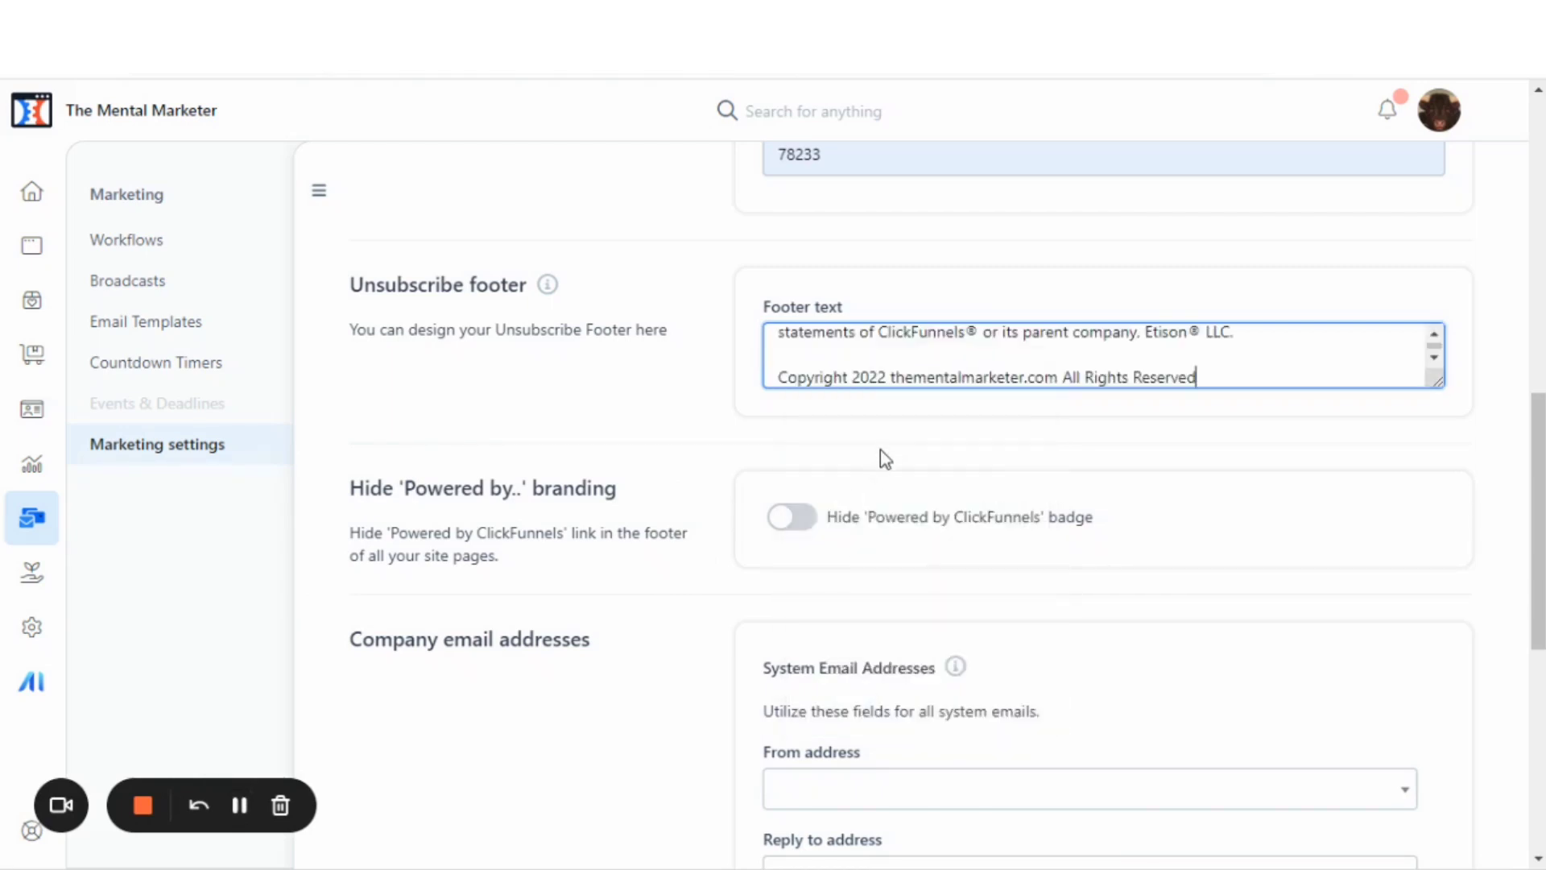
{"action": "scroll", "coordinate": [986, 548], "scroll_direction": "up", "scroll_amount": 3}
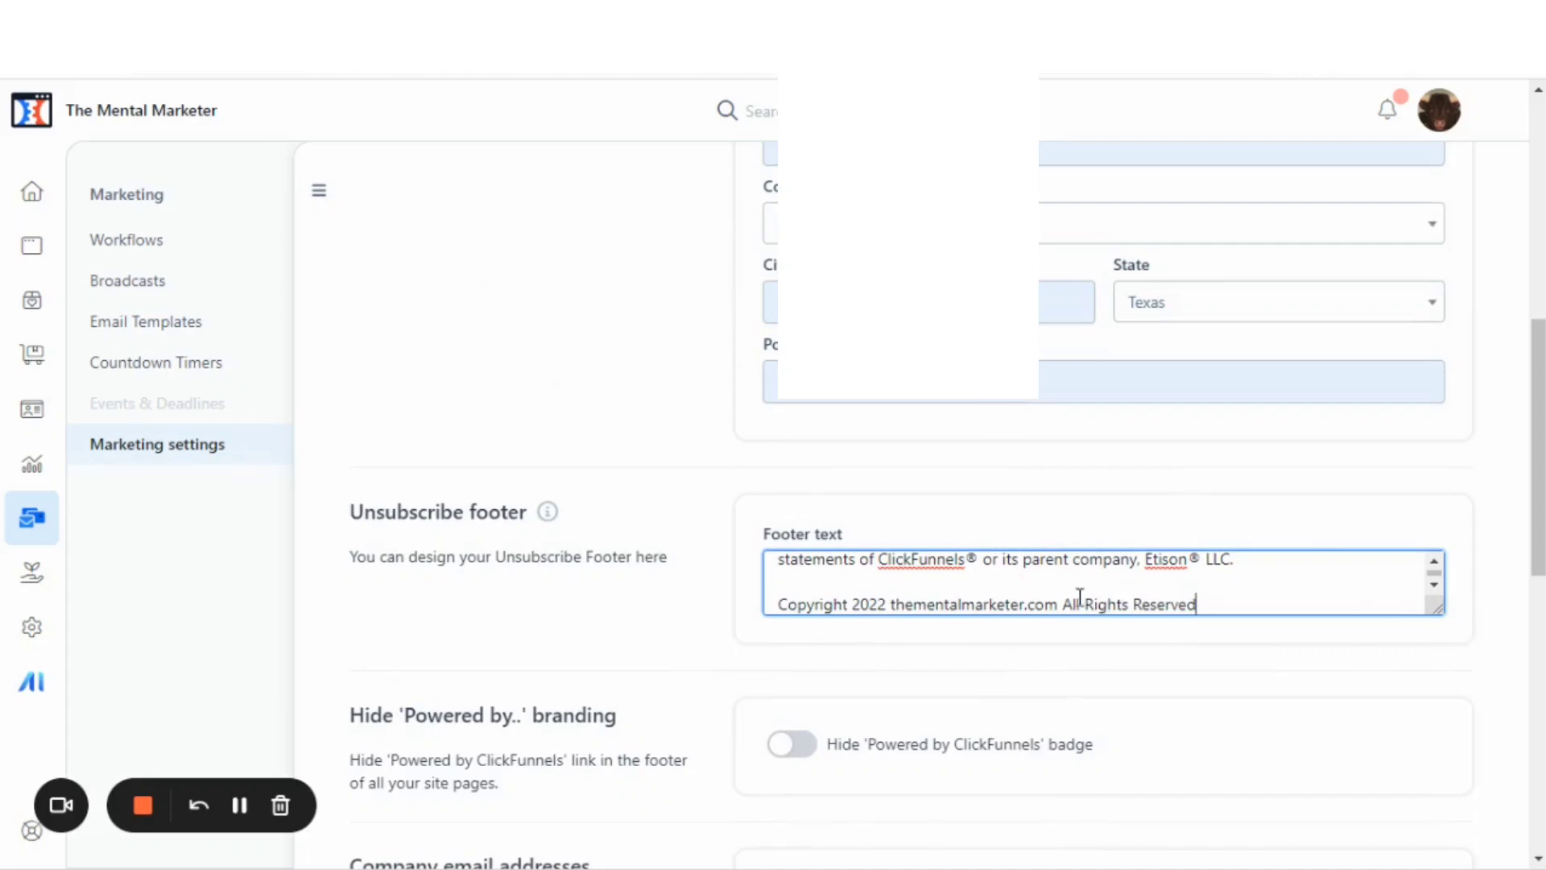
{"action": "scroll", "coordinate": [1008, 582], "scroll_direction": "up", "scroll_amount": 5}
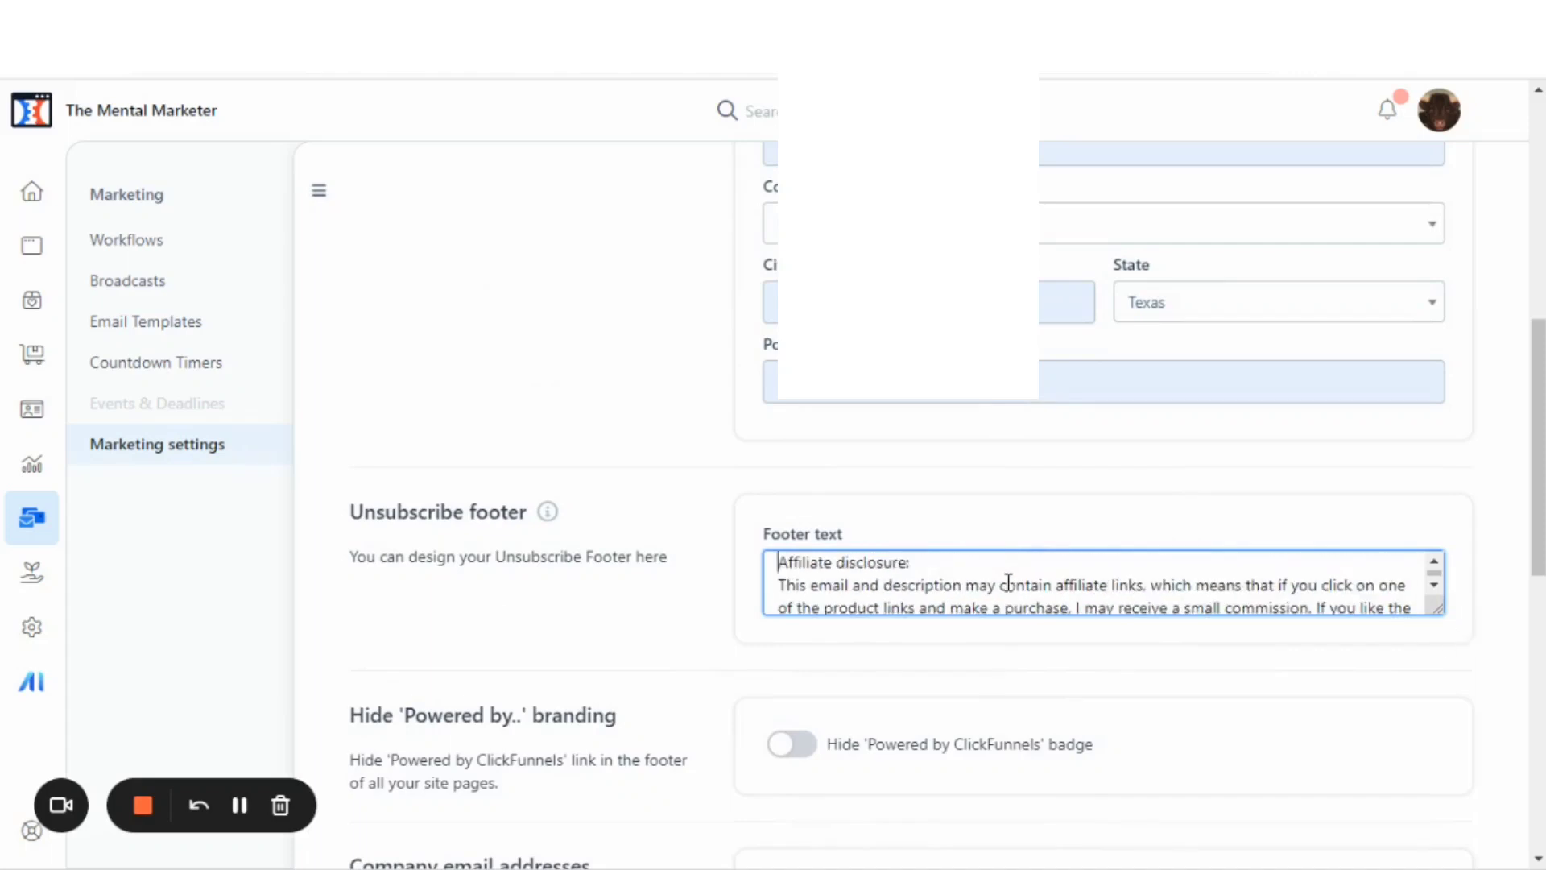
{"action": "scroll", "coordinate": [1008, 581], "scroll_direction": "down", "scroll_amount": 1}
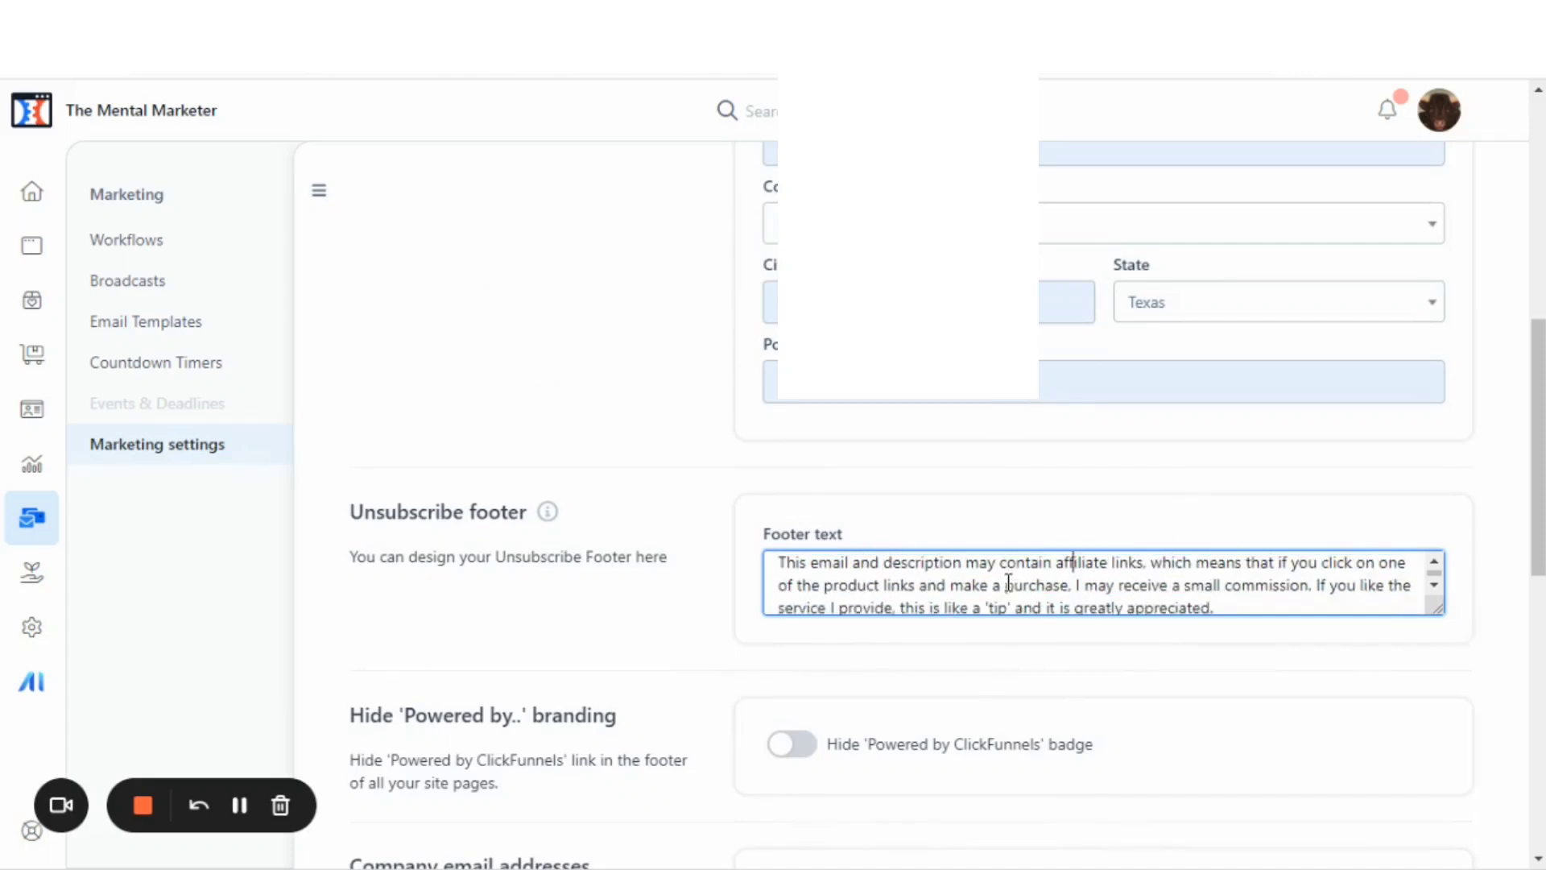
{"action": "scroll", "coordinate": [1009, 581], "scroll_direction": "up", "scroll_amount": 1}
{"action": "scroll", "coordinate": [1008, 581], "scroll_direction": "down", "scroll_amount": 1}
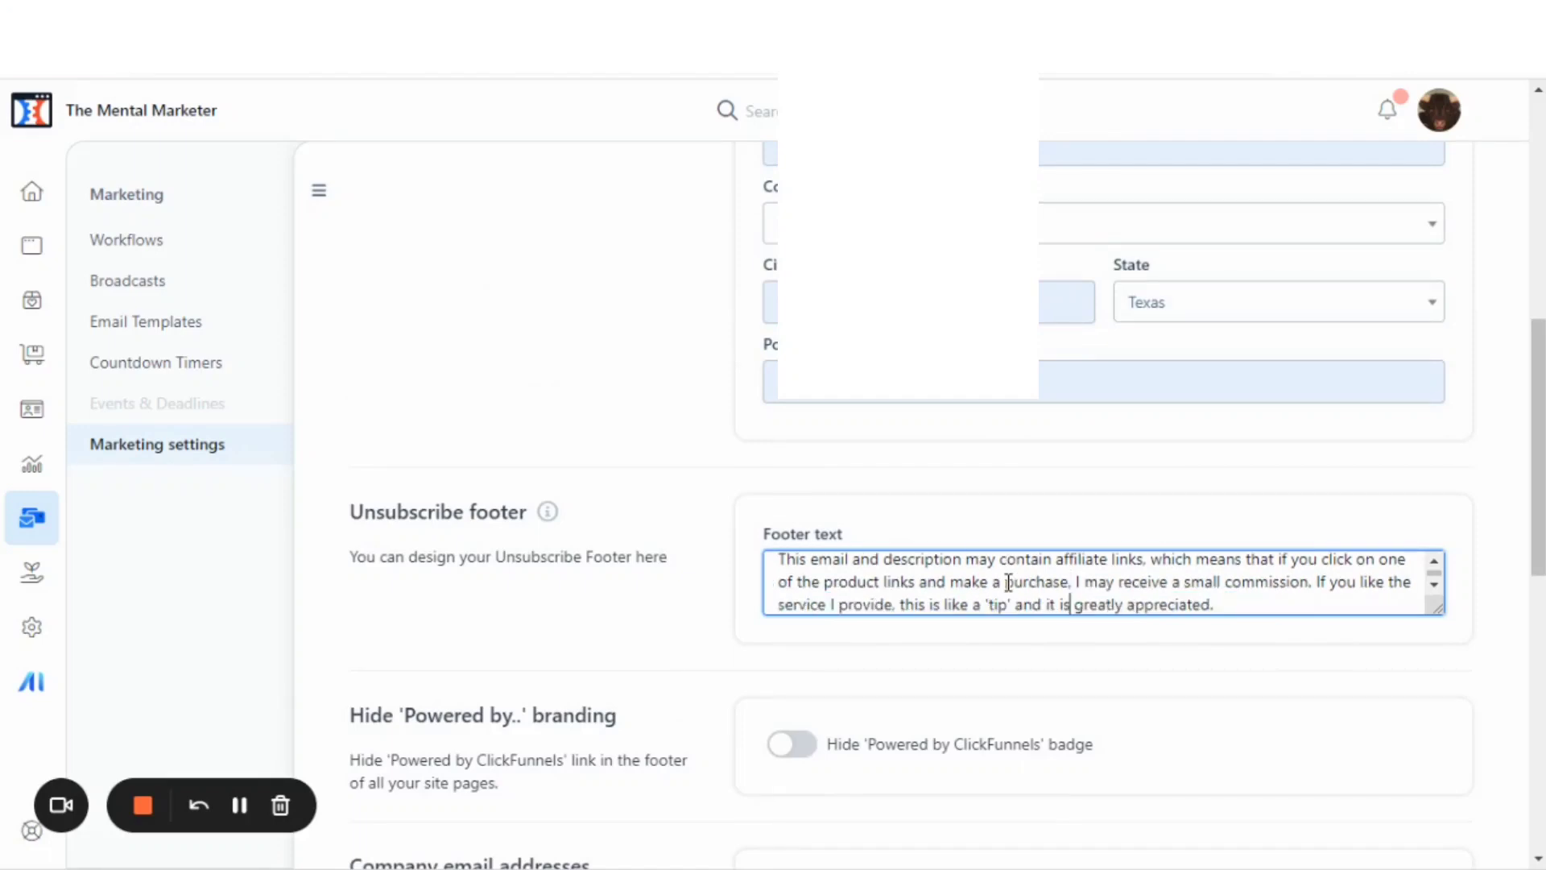
{"action": "scroll", "coordinate": [1008, 581], "scroll_direction": "down", "scroll_amount": 1}
{"action": "scroll", "coordinate": [1009, 581], "scroll_direction": "down", "scroll_amount": 2}
{"action": "scroll", "coordinate": [1008, 582], "scroll_direction": "down", "scroll_amount": 1}
{"action": "scroll", "coordinate": [1008, 582], "scroll_direction": "down", "scroll_amount": 1}
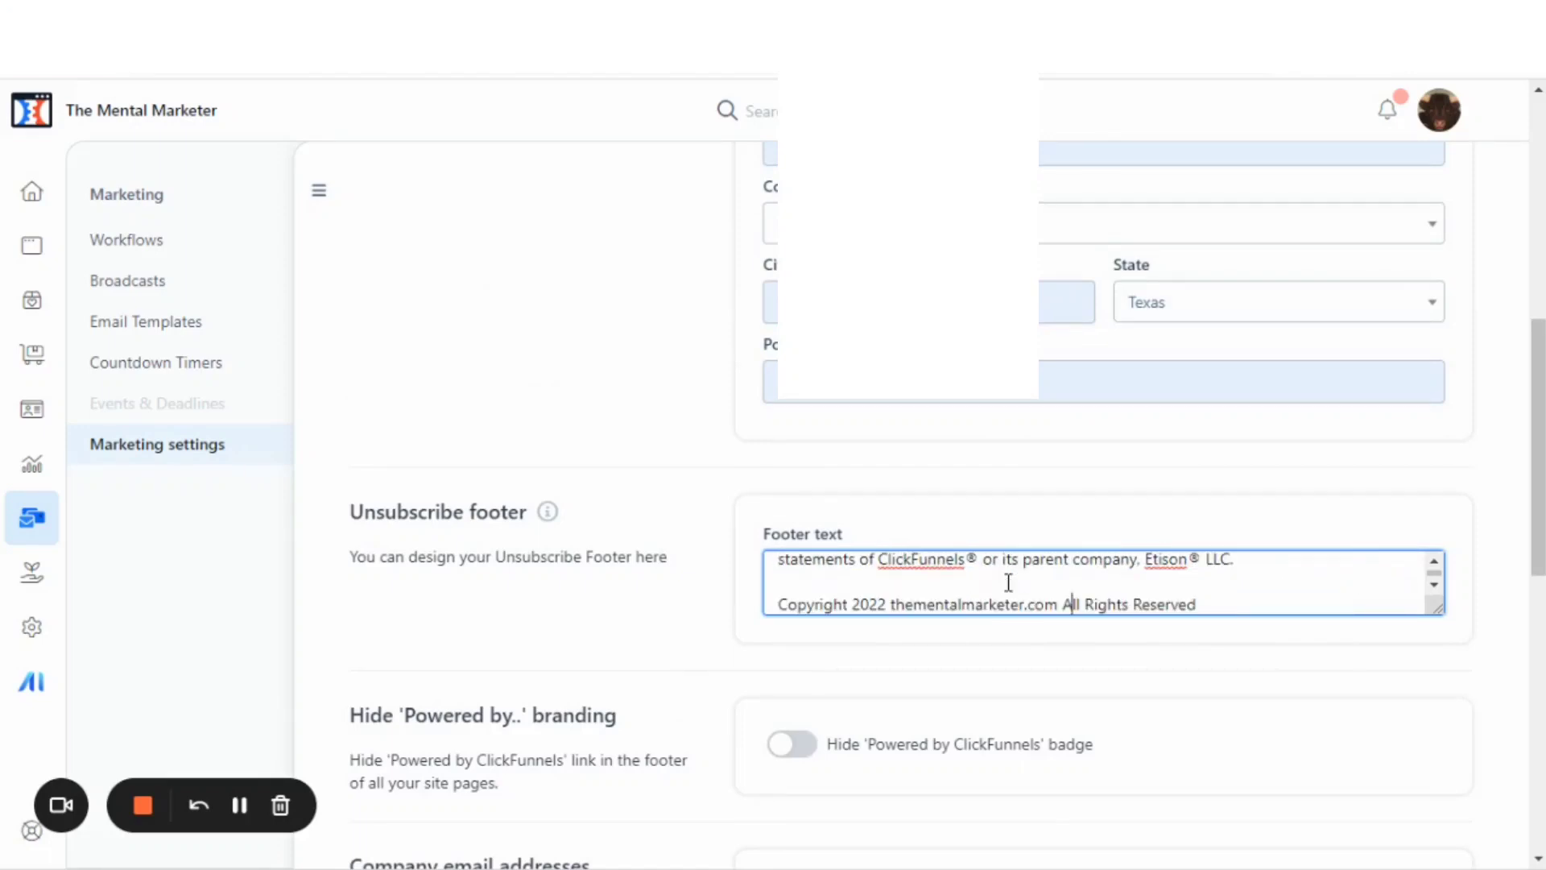
Check the closing lines of the pasted footer text.
{"action": "left_click", "coordinate": [1008, 582]}
{"action": "key", "text": "Up"}
{"action": "key", "text": "Up"}
{"action": "key", "text": "Up"}
{"action": "key", "text": "Up"}
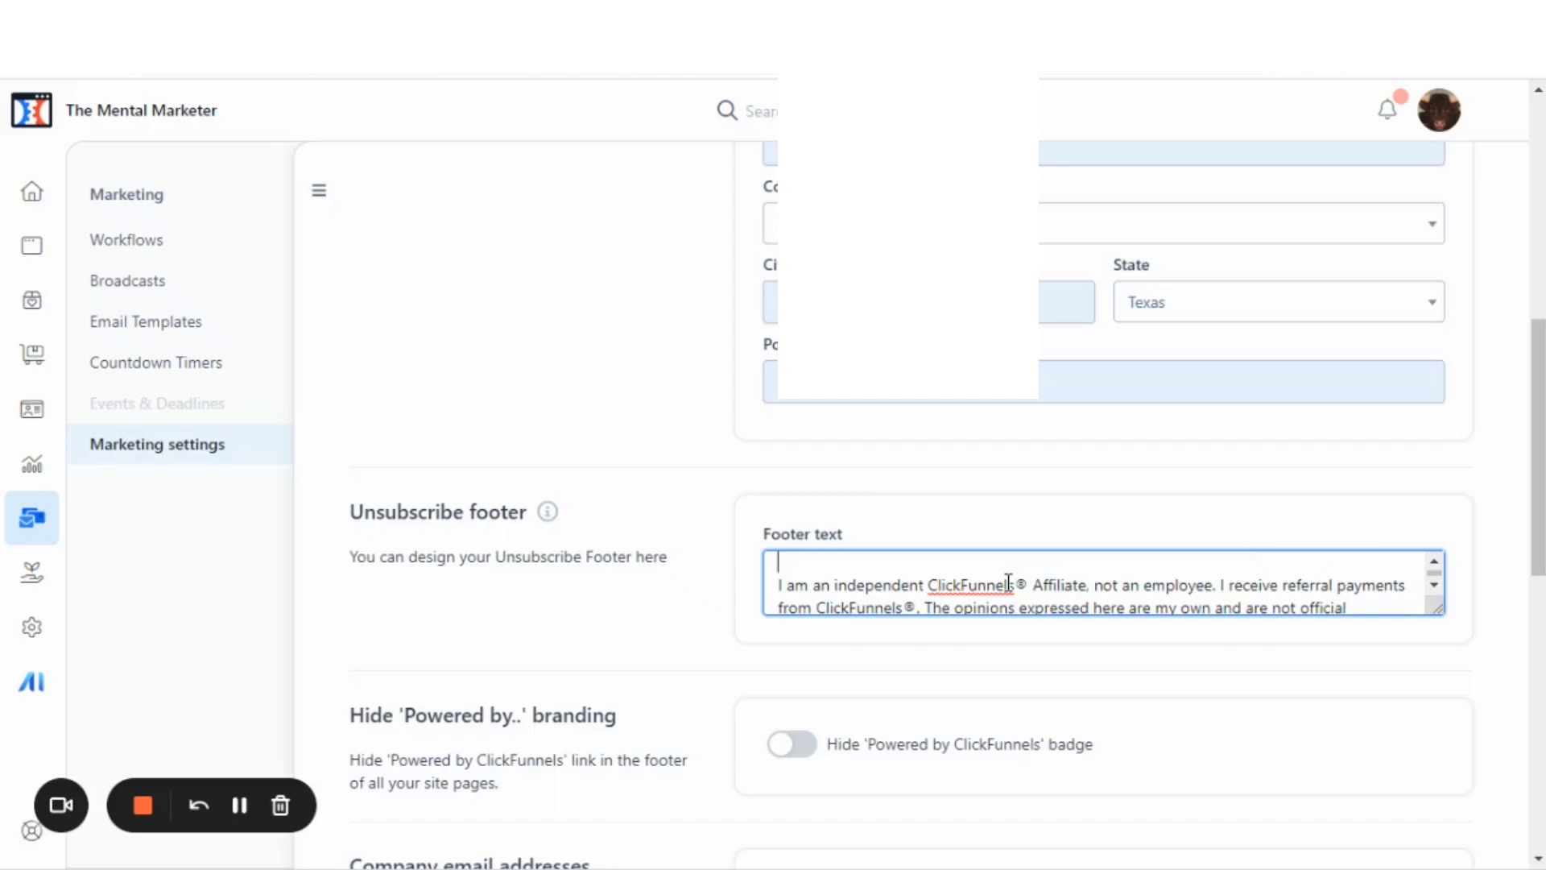
{"action": "key", "text": "Down"}
{"action": "key", "text": "Down"}
{"action": "key", "text": "Down"}
{"action": "key", "text": "Down"}
{"action": "key", "text": "Down"}
{"action": "key", "text": "End"}
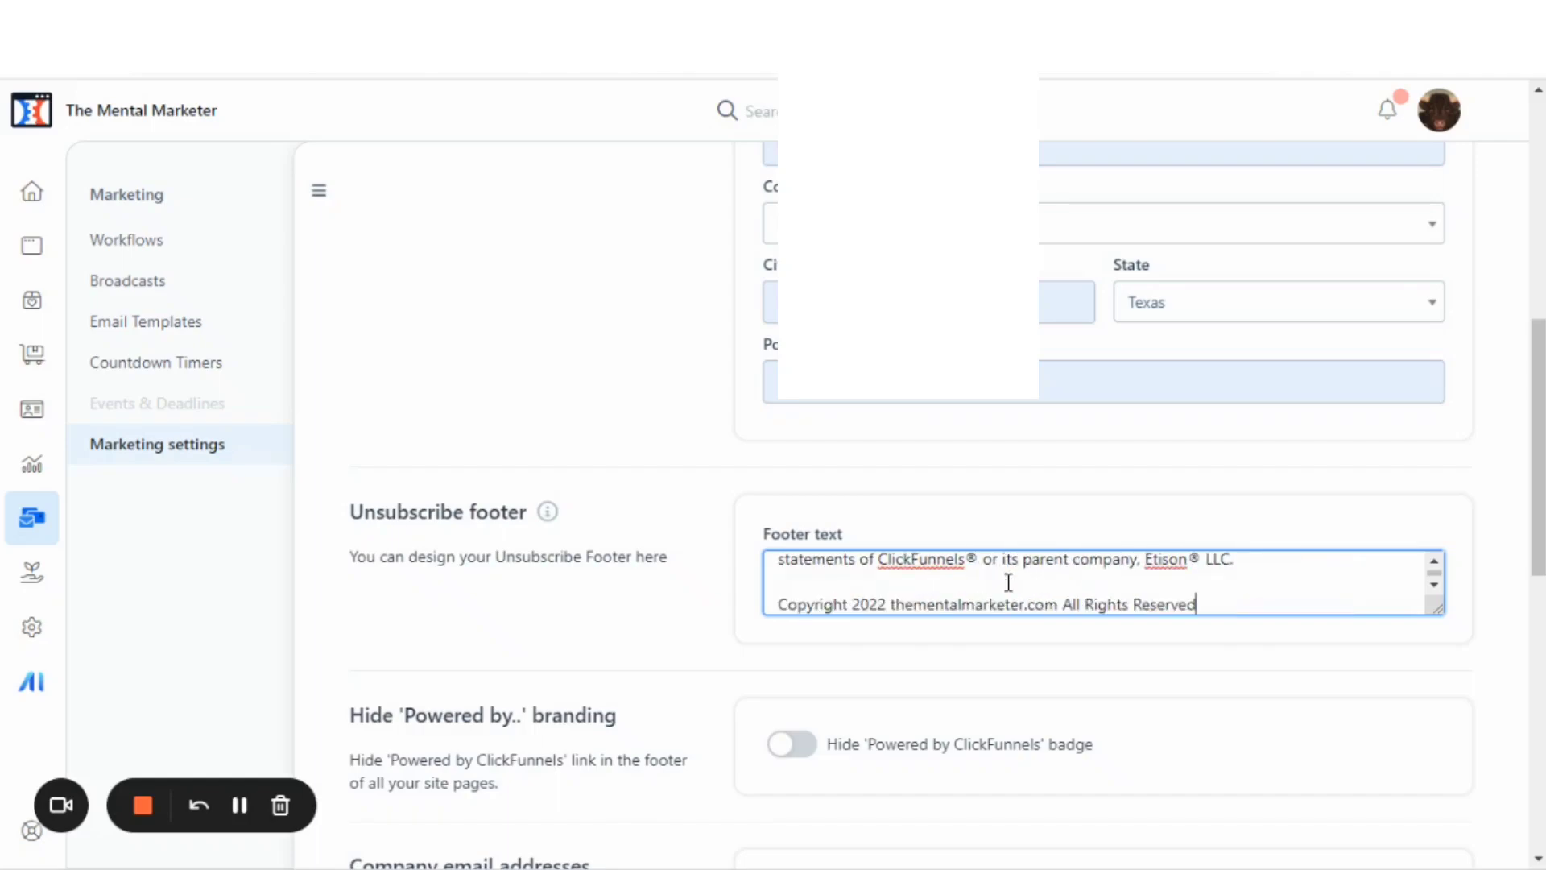
{"action": "scroll", "coordinate": [877, 543], "scroll_direction": "down", "scroll_amount": 1}
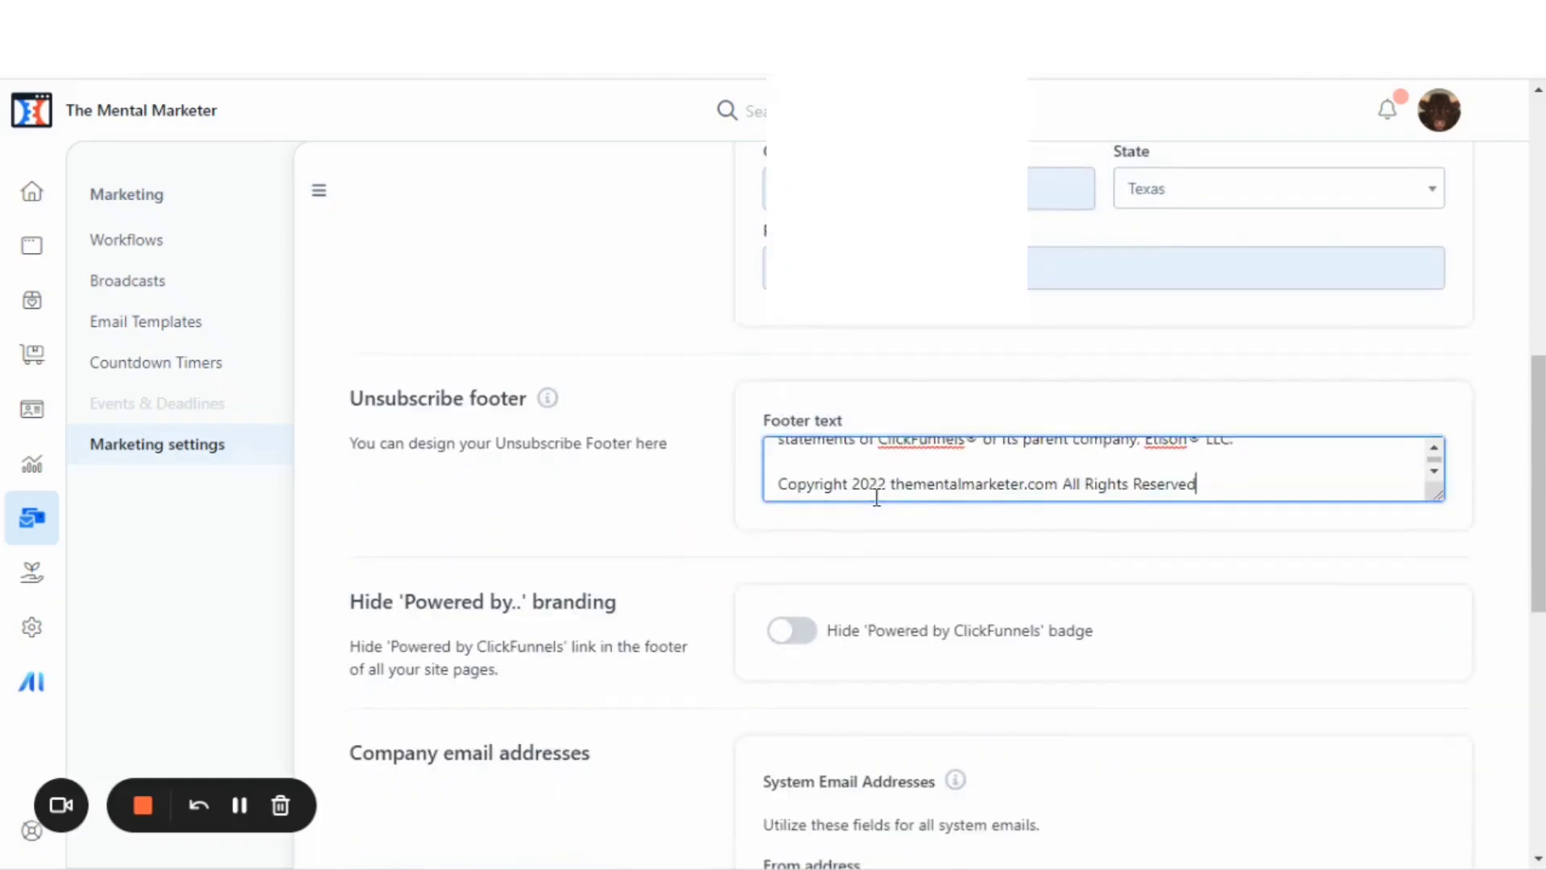
{"action": "scroll", "coordinate": [967, 477], "scroll_direction": "down", "scroll_amount": 2}
Scroll the General Settings page down toward the sender email addresses.
{"action": "scroll", "coordinate": [993, 459], "scroll_direction": "down", "scroll_amount": 1}
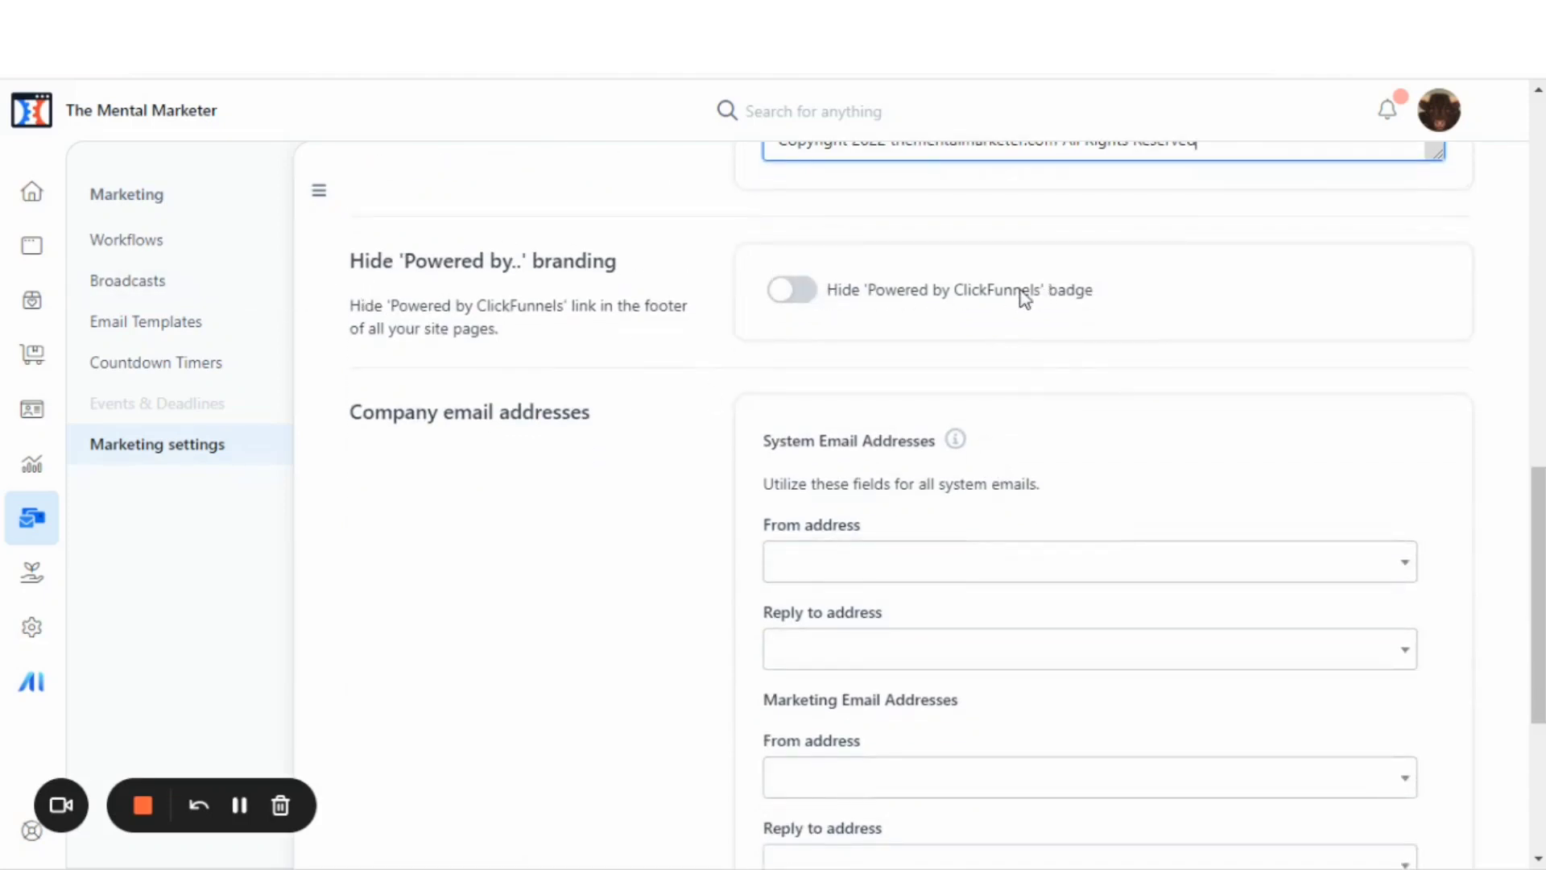
{"action": "scroll", "coordinate": [926, 358], "scroll_direction": "down", "scroll_amount": 2}
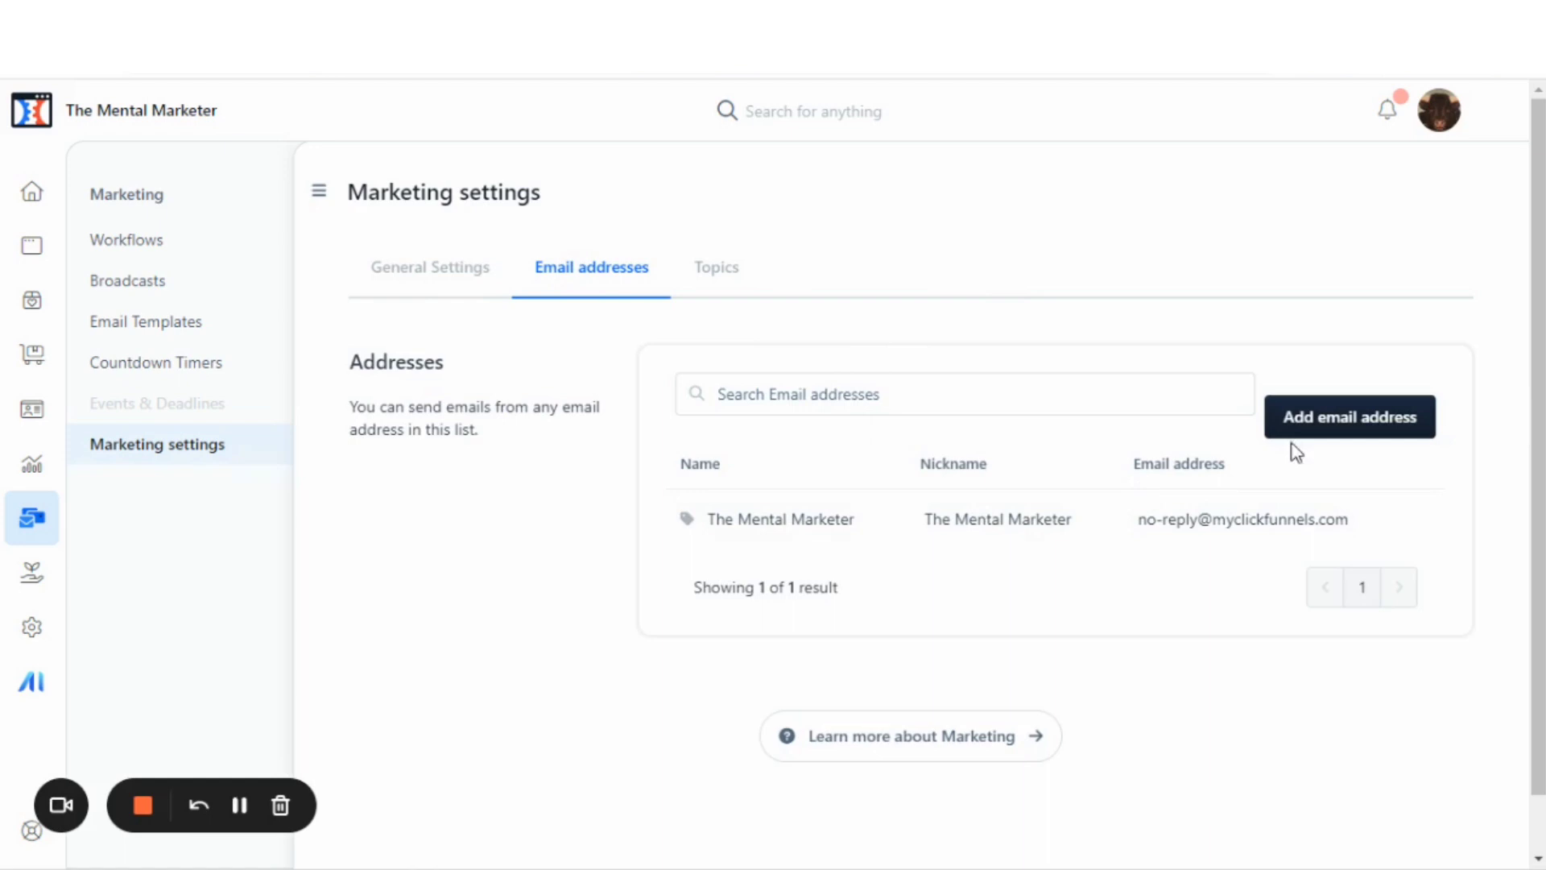
Create a second sender address with its nickname, email and personal name.
{"action": "left_click", "coordinate": [1363, 421]}
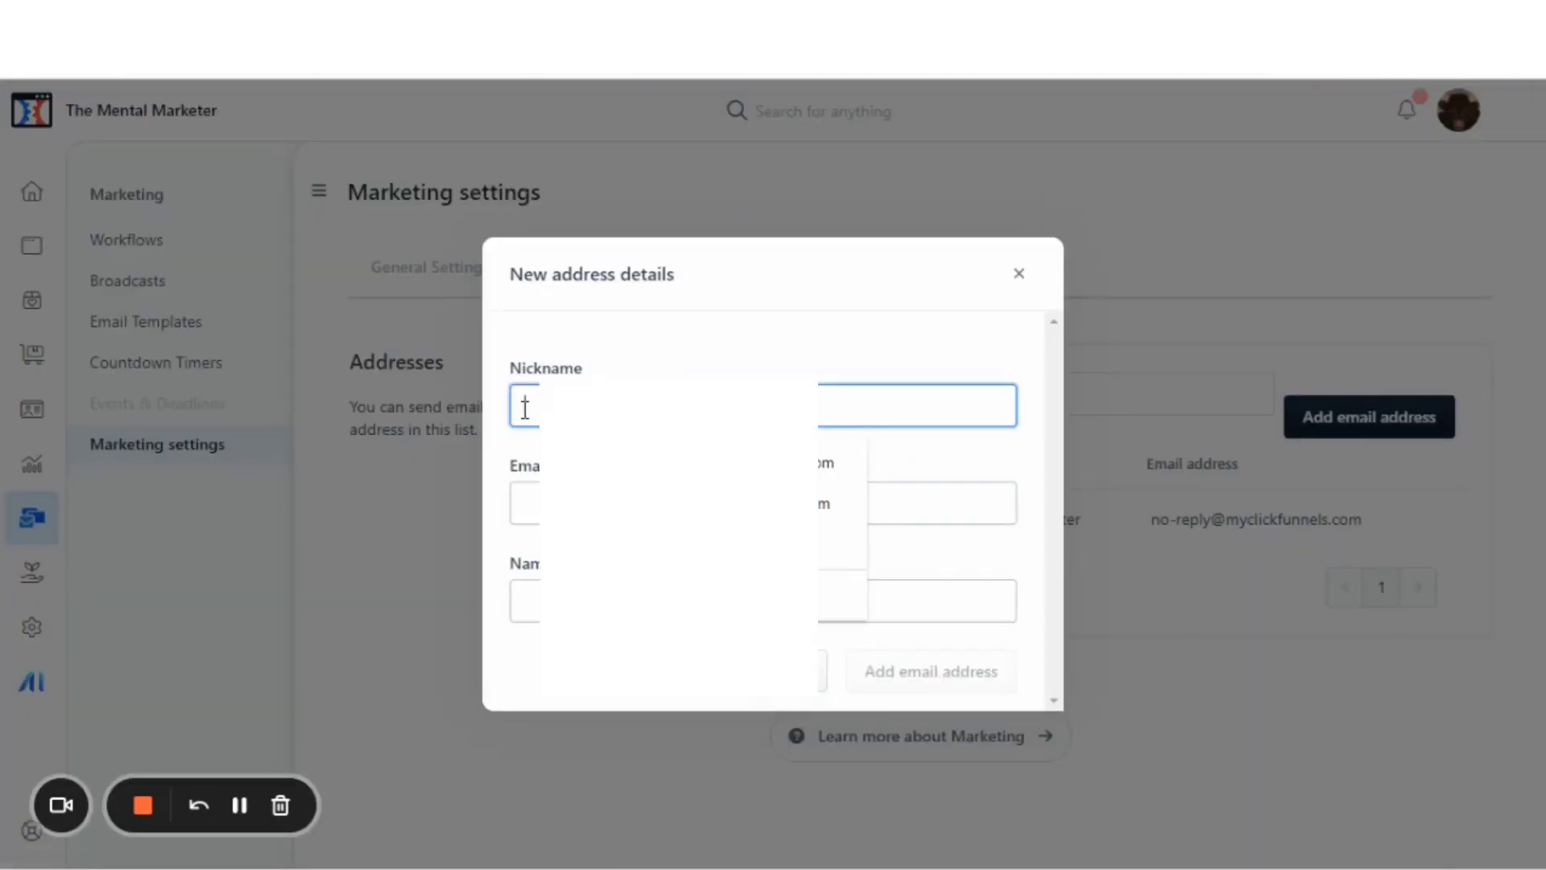
{"action": "type", "text": "Th"}
{"action": "key", "text": "Tab"}
{"action": "type", "text": "ma"}
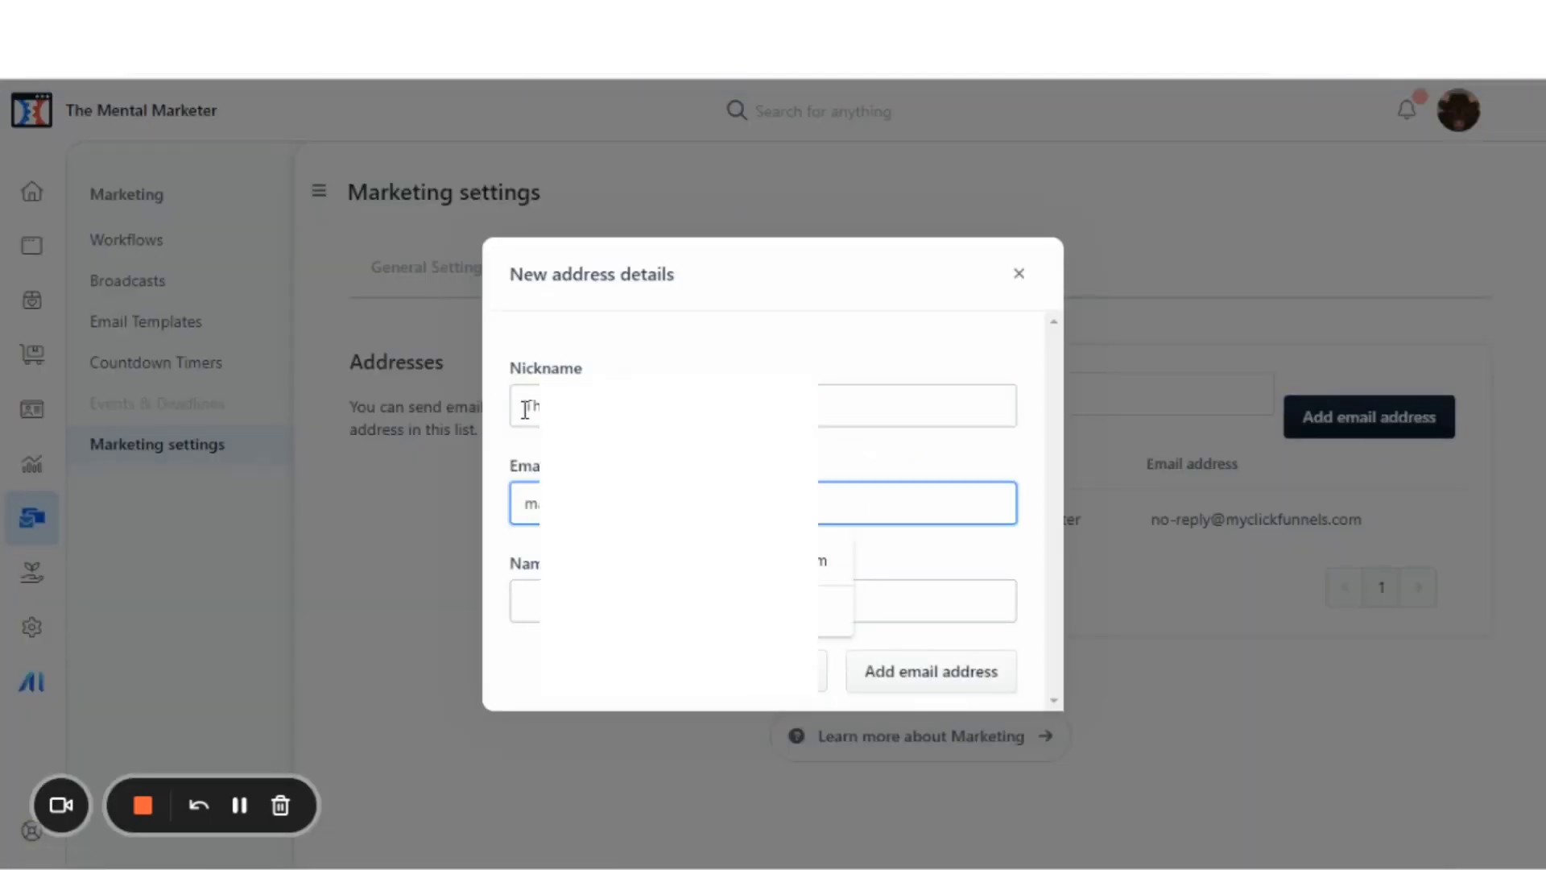
{"action": "key", "text": "Tab"}
{"action": "type", "text": "M"}
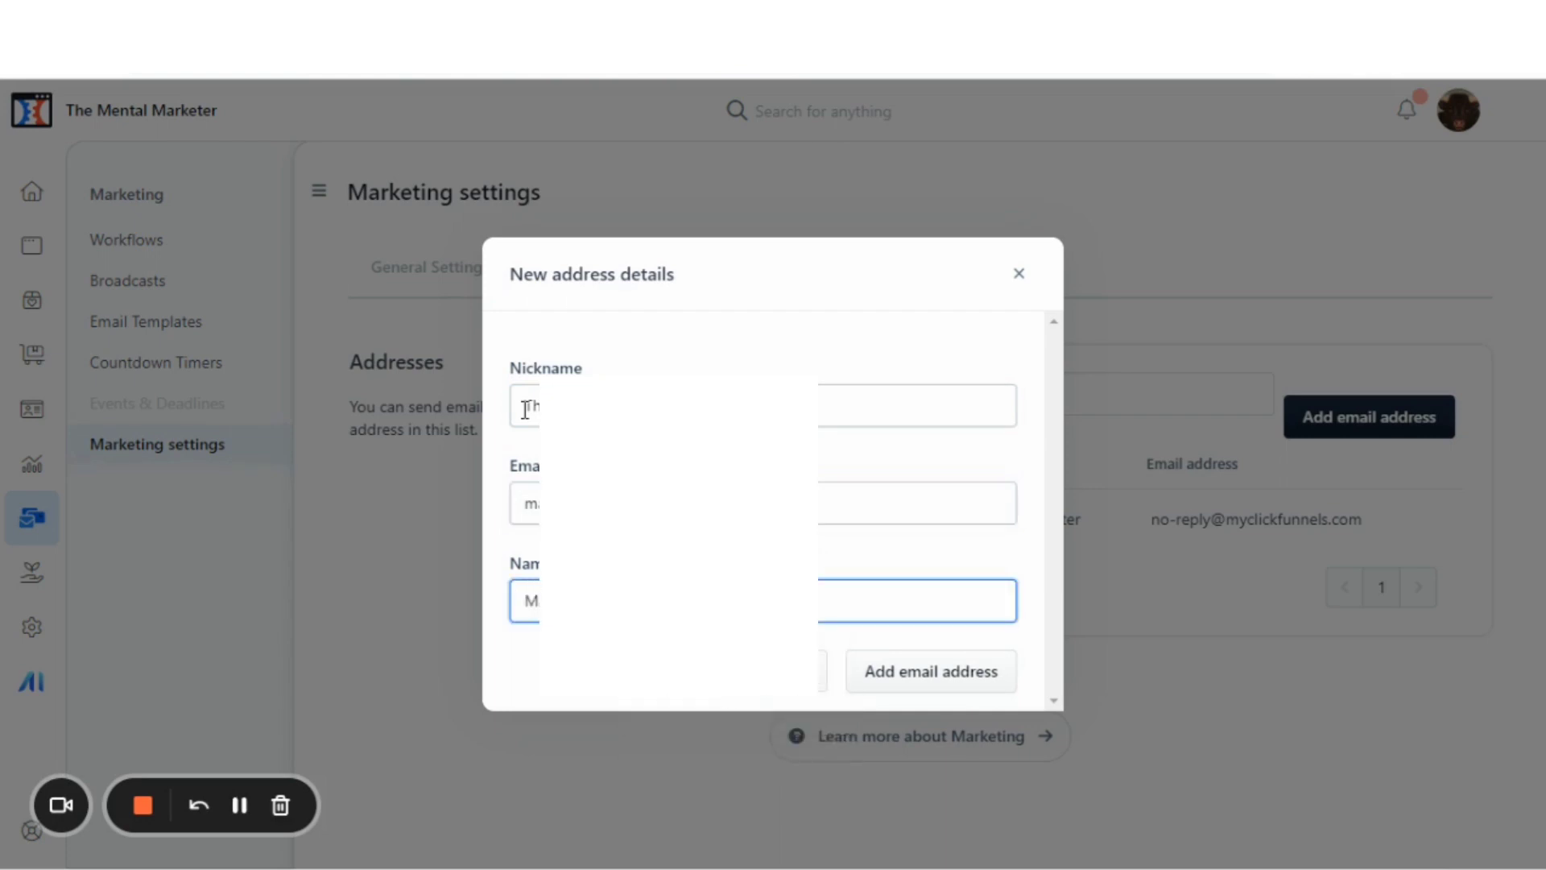
{"action": "left_click", "coordinate": [878, 681]}
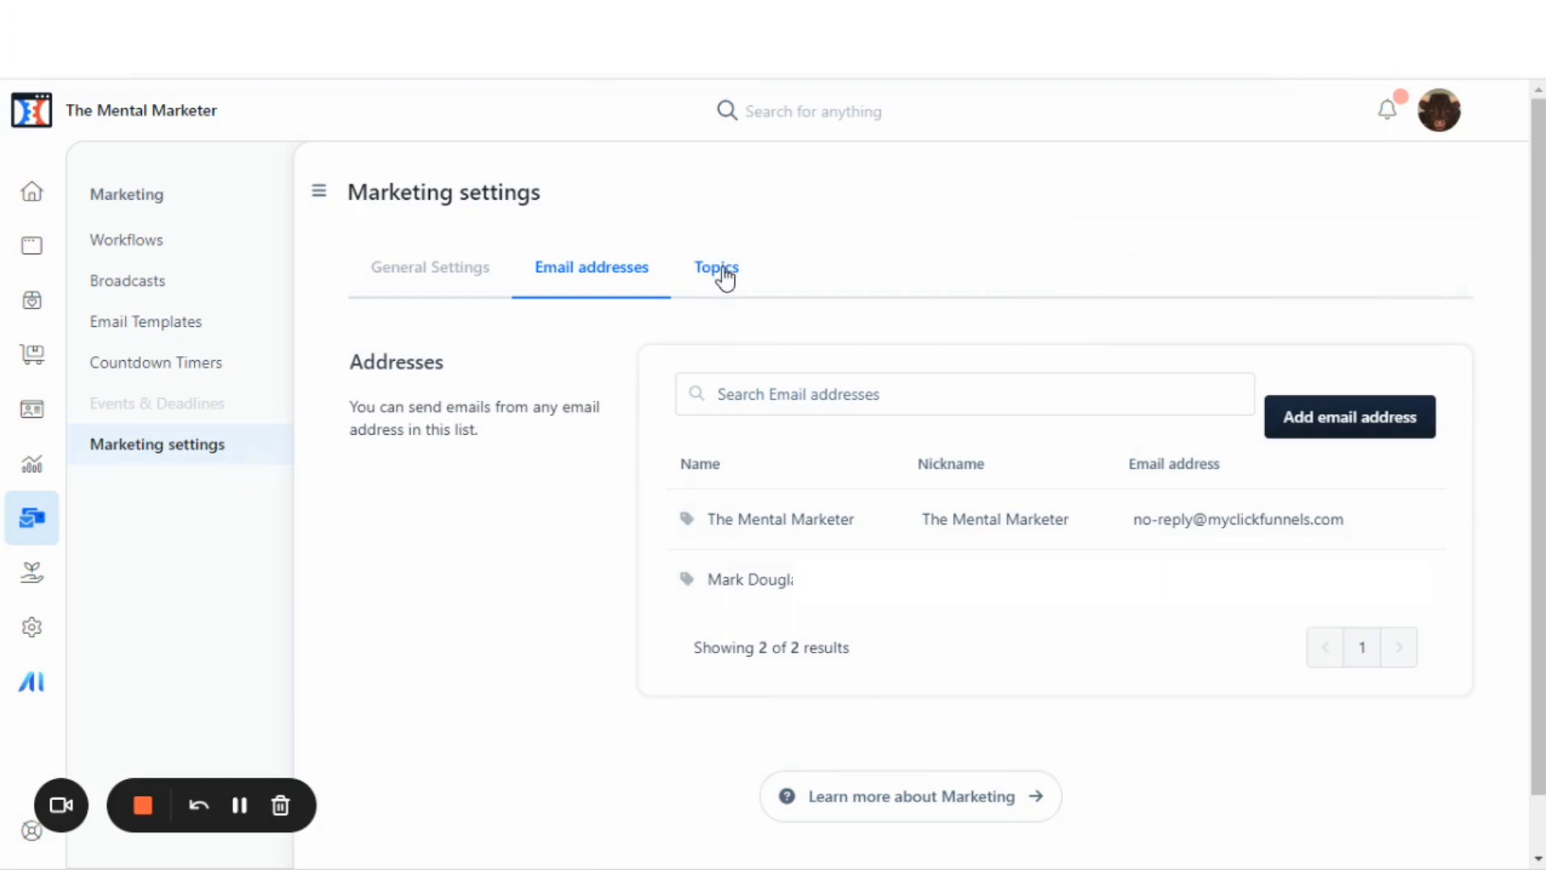
Set the new sender as the system from and system reply-to address.
{"action": "scroll", "coordinate": [1353, 351], "scroll_direction": "down", "scroll_amount": 5}
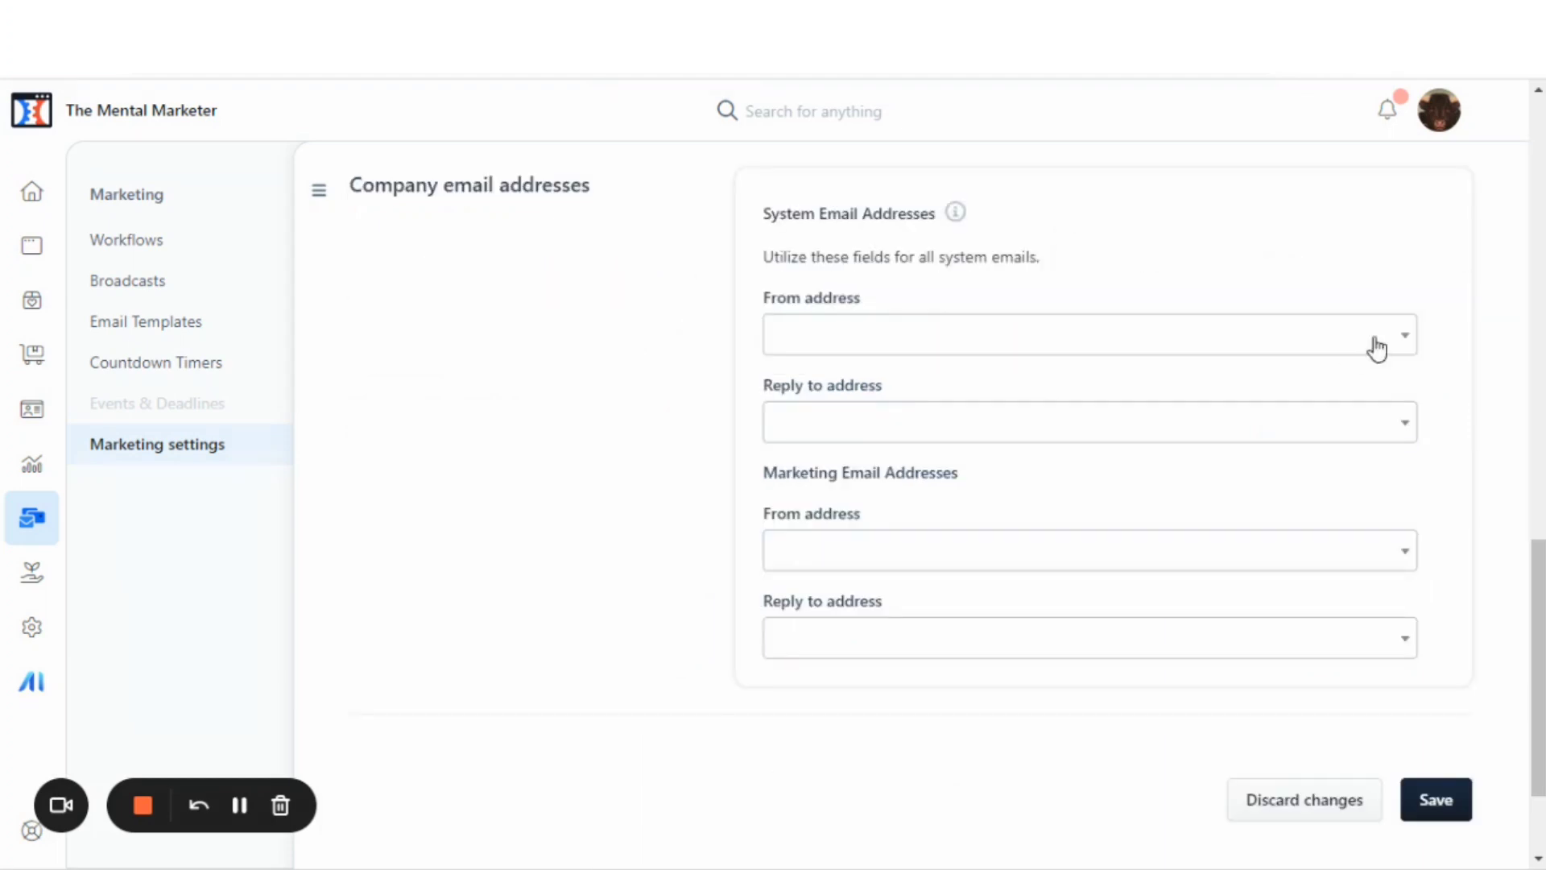
{"action": "left_click", "coordinate": [1404, 338]}
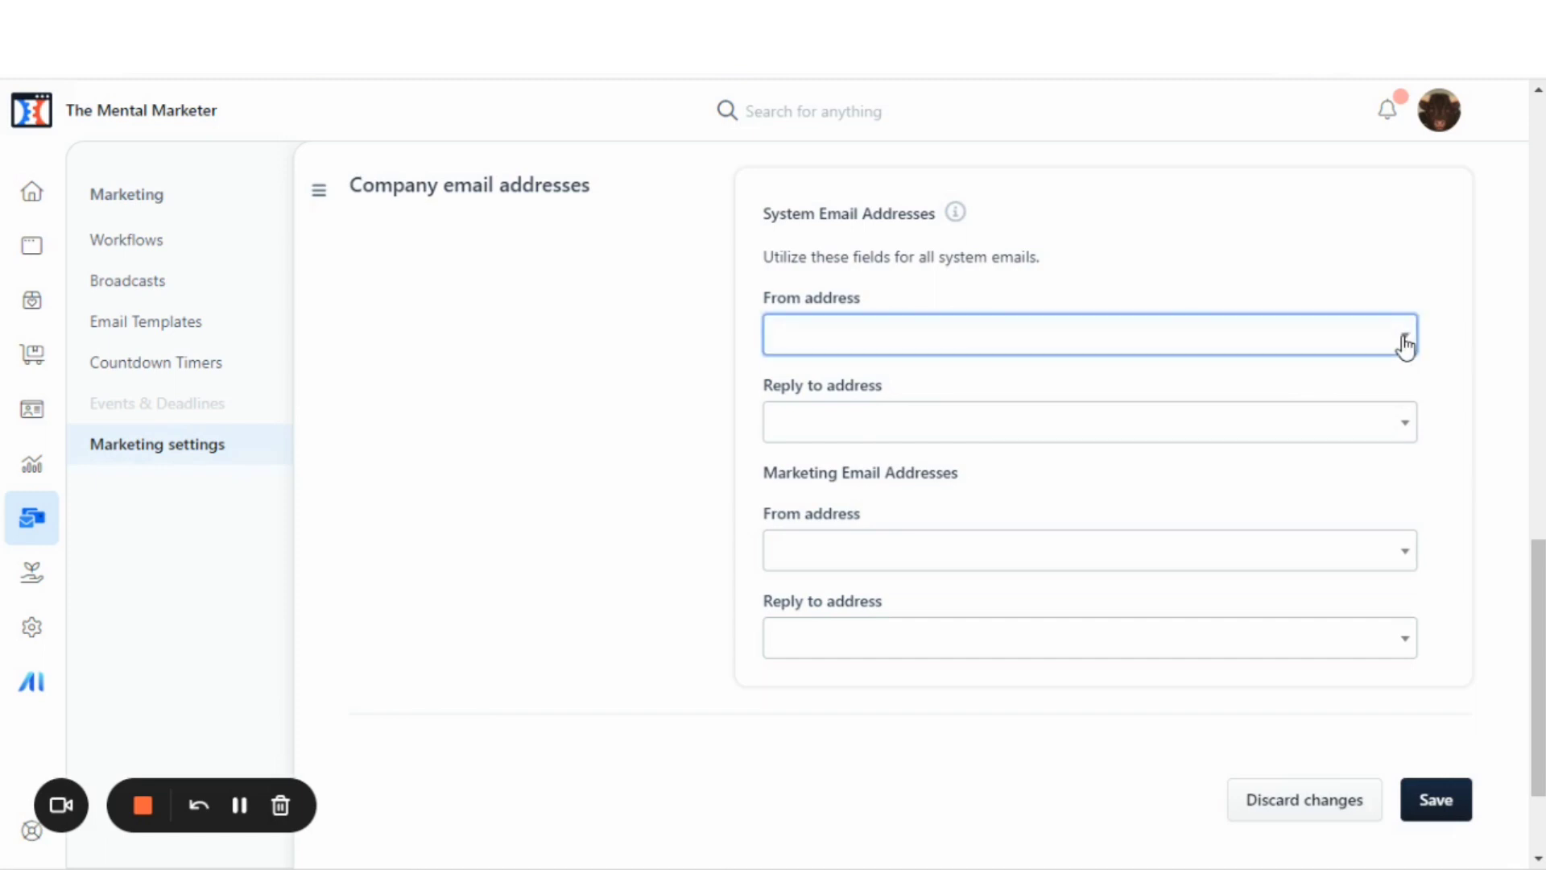
{"action": "left_click", "coordinate": [1405, 342]}
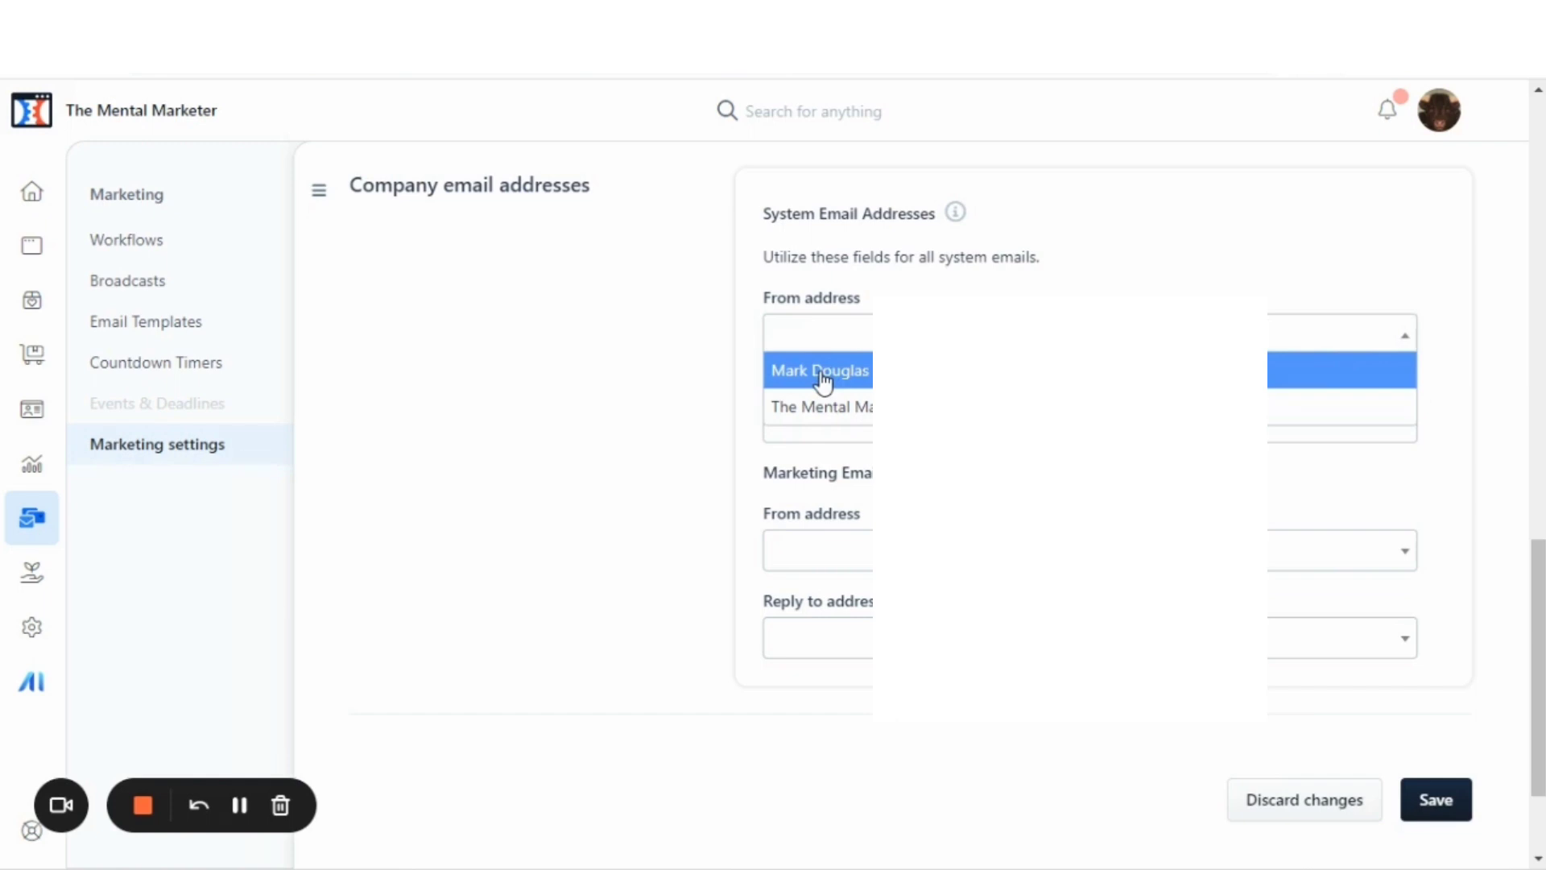
{"action": "left_click", "coordinate": [822, 374]}
{"action": "left_click", "coordinate": [1346, 427]}
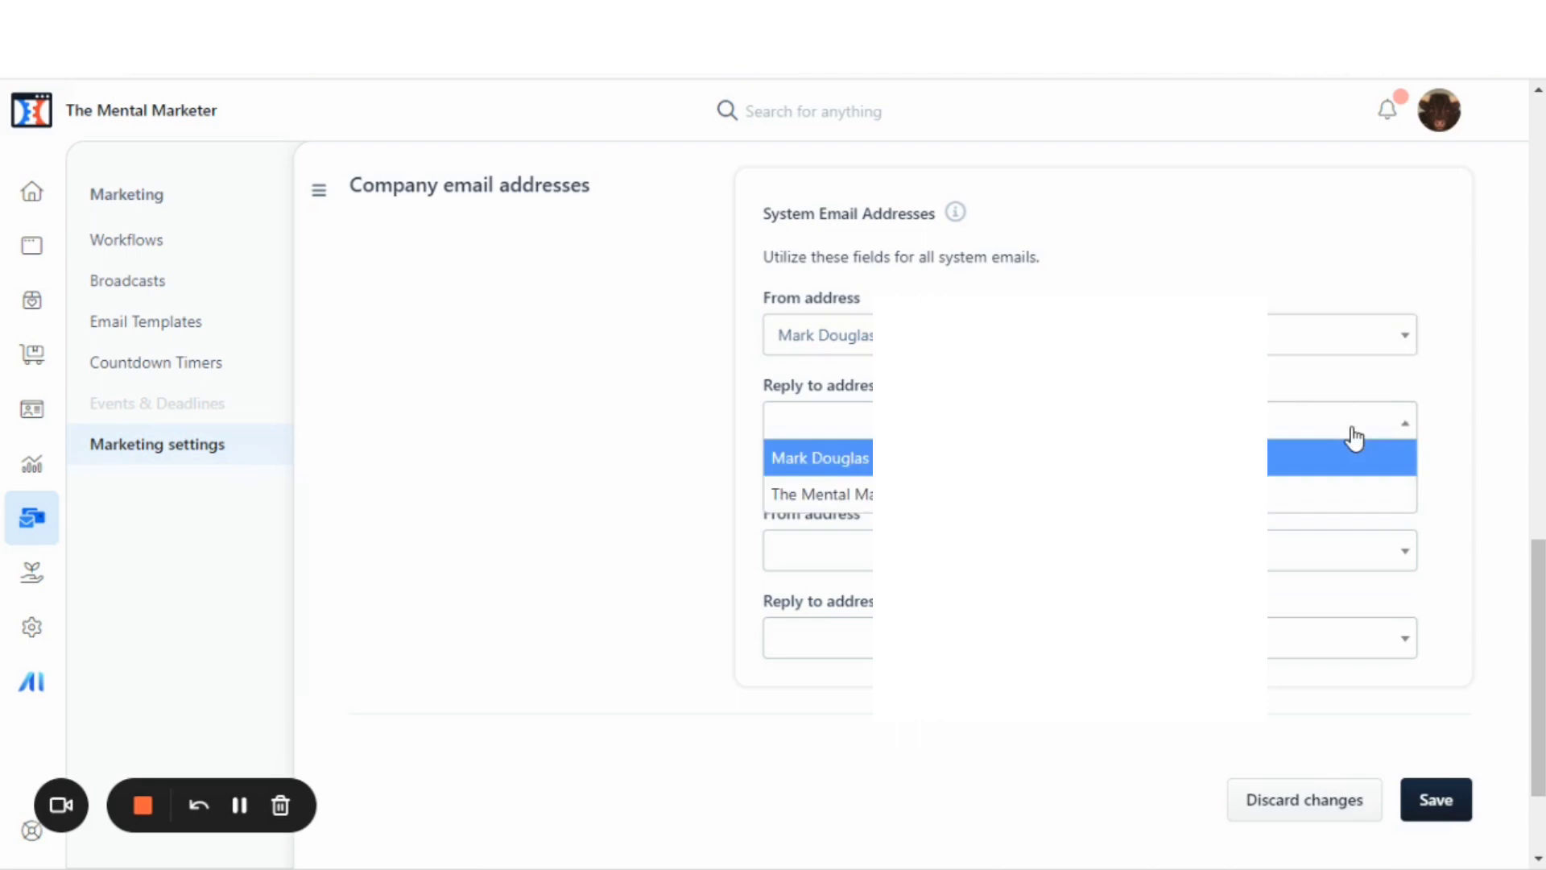
{"action": "left_click", "coordinate": [832, 461]}
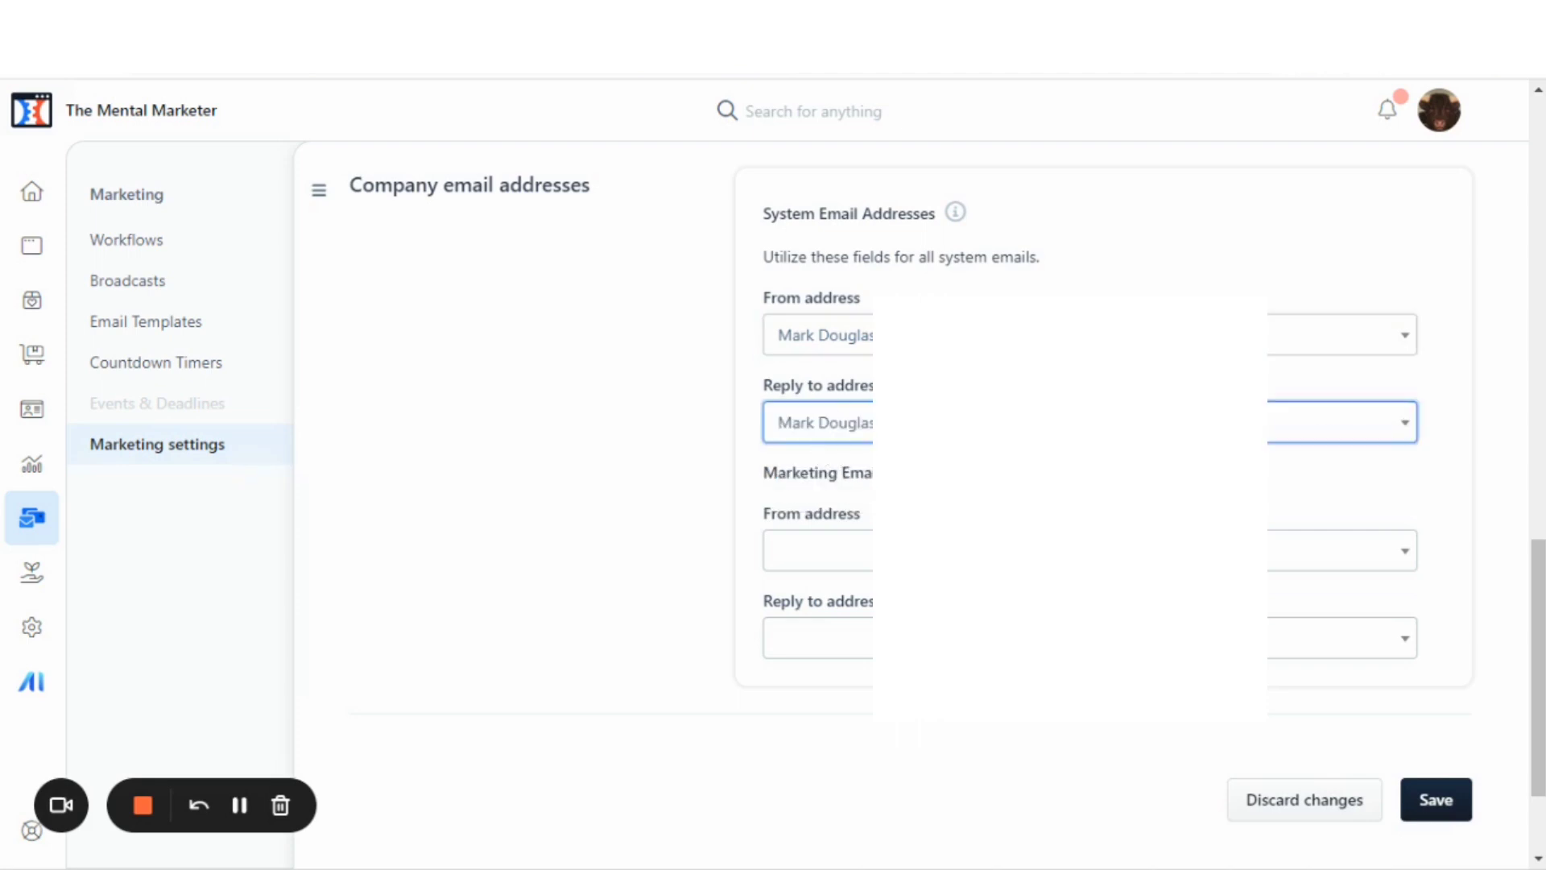
Set the new sender as the marketing from and reply-to address, then save.
{"action": "left_click", "coordinate": [1334, 567]}
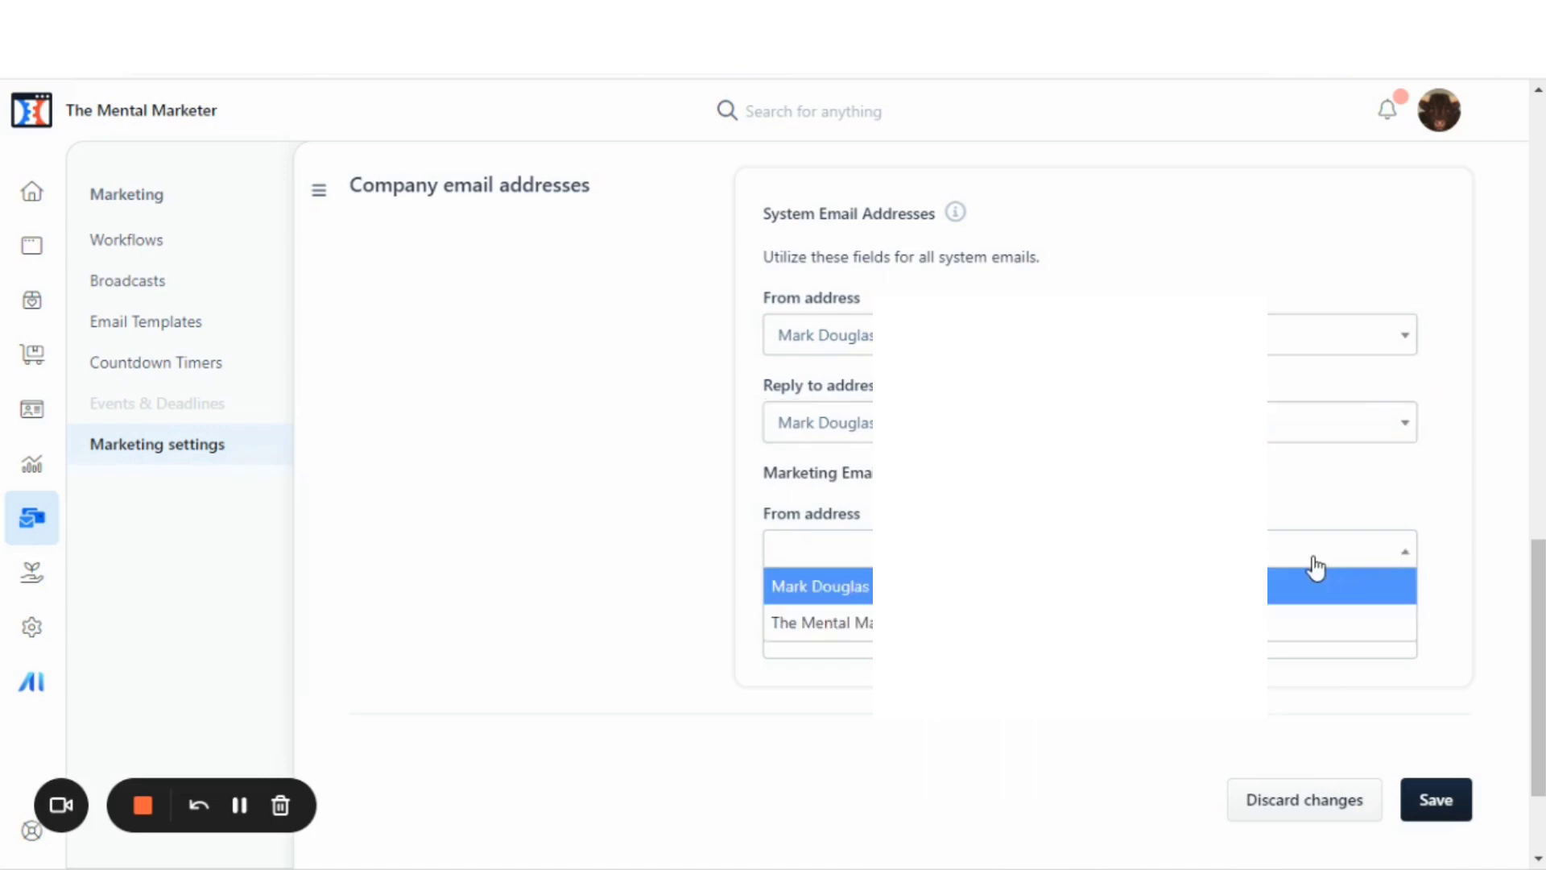
{"action": "left_click", "coordinate": [852, 600]}
{"action": "left_click", "coordinate": [1334, 637]}
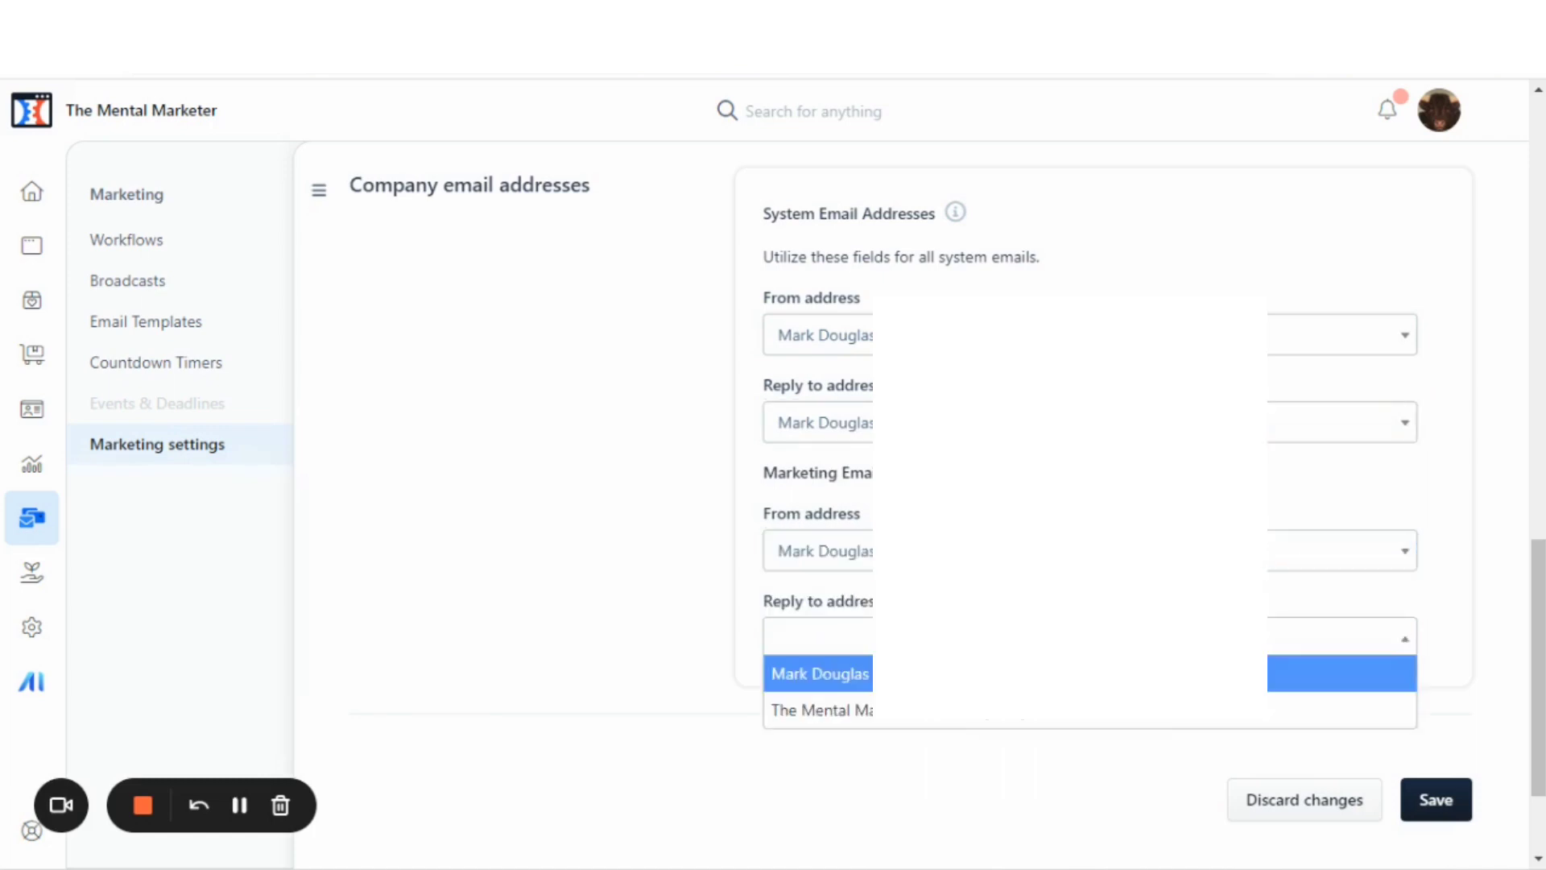
{"action": "left_click", "coordinate": [800, 676]}
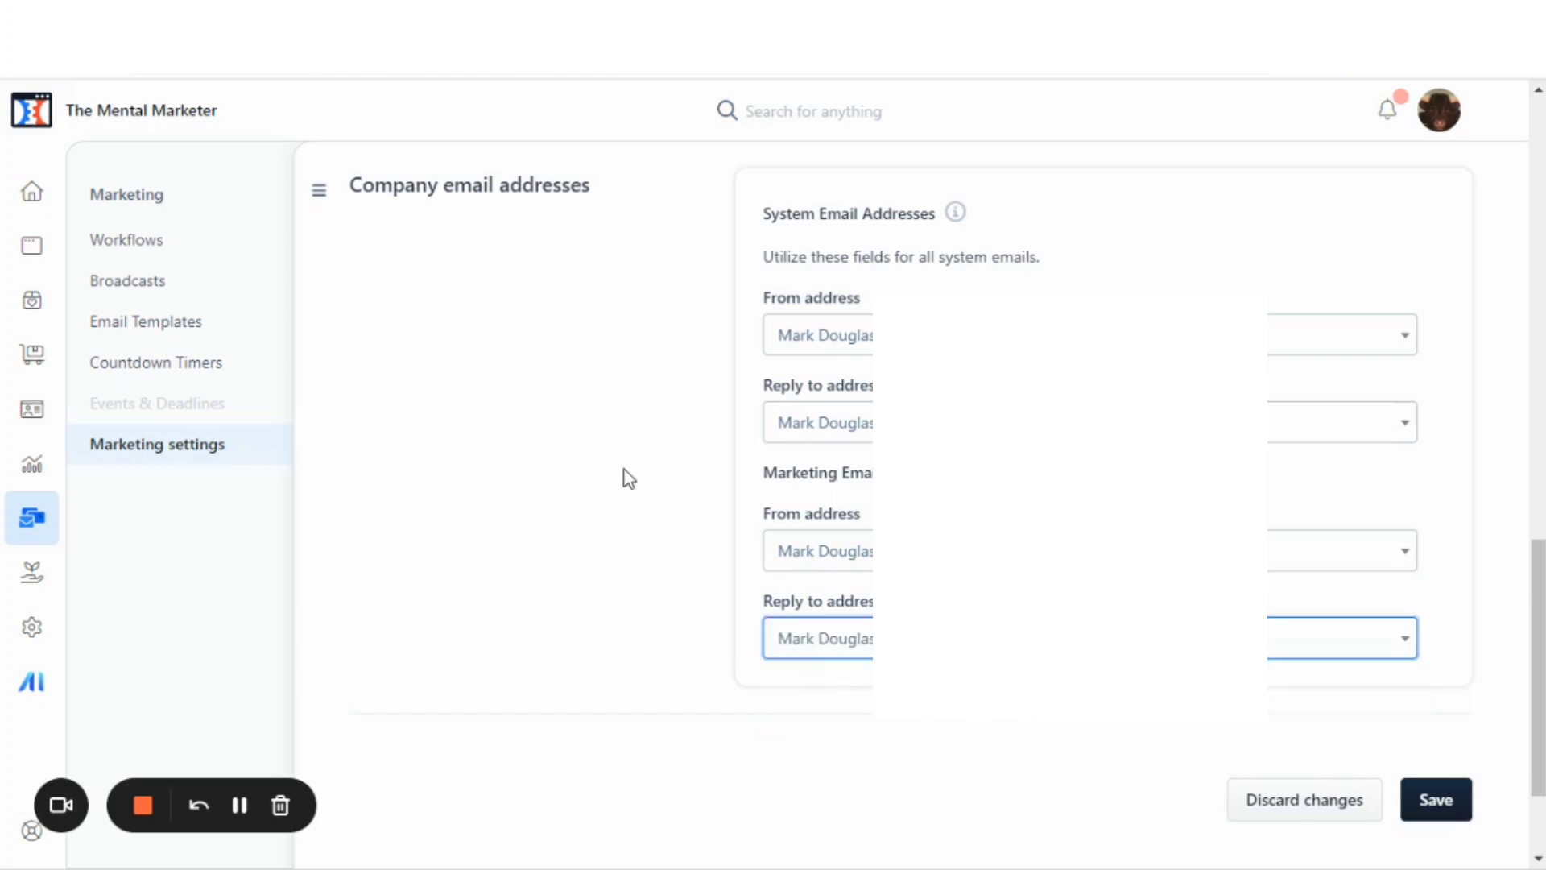
{"action": "left_click", "coordinate": [1433, 800]}
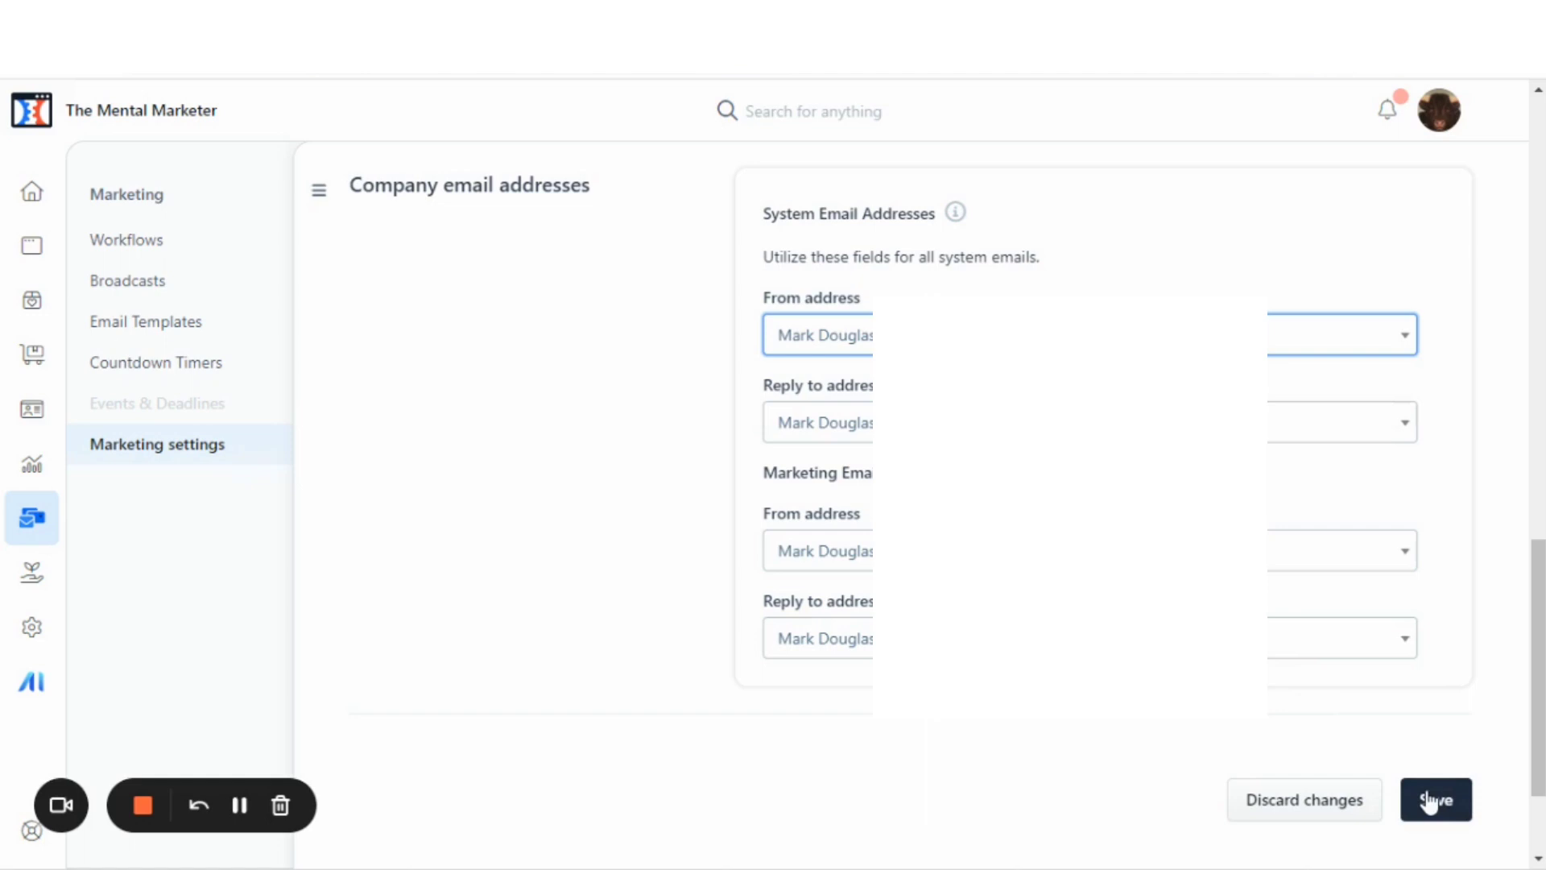
Return to General Settings and scroll back to the top of the form.
{"action": "left_click", "coordinate": [475, 290]}
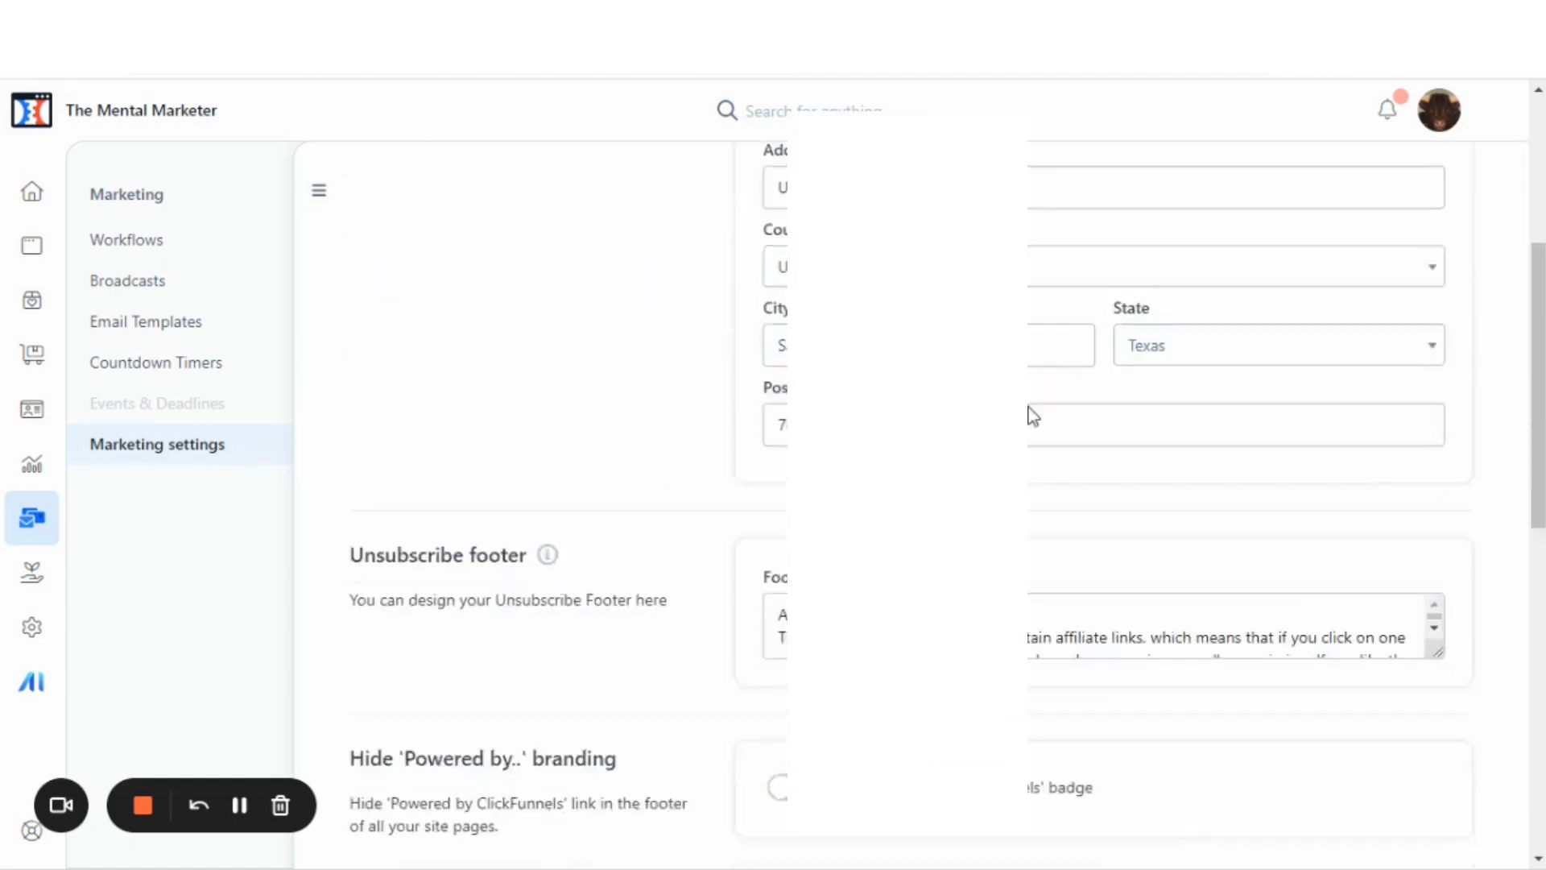
{"action": "scroll", "coordinate": [1029, 414], "scroll_direction": "down", "scroll_amount": 3}
{"action": "scroll", "coordinate": [1029, 414], "scroll_direction": "down", "scroll_amount": 5}
{"action": "scroll", "coordinate": [646, 459], "scroll_direction": "down", "scroll_amount": 3}
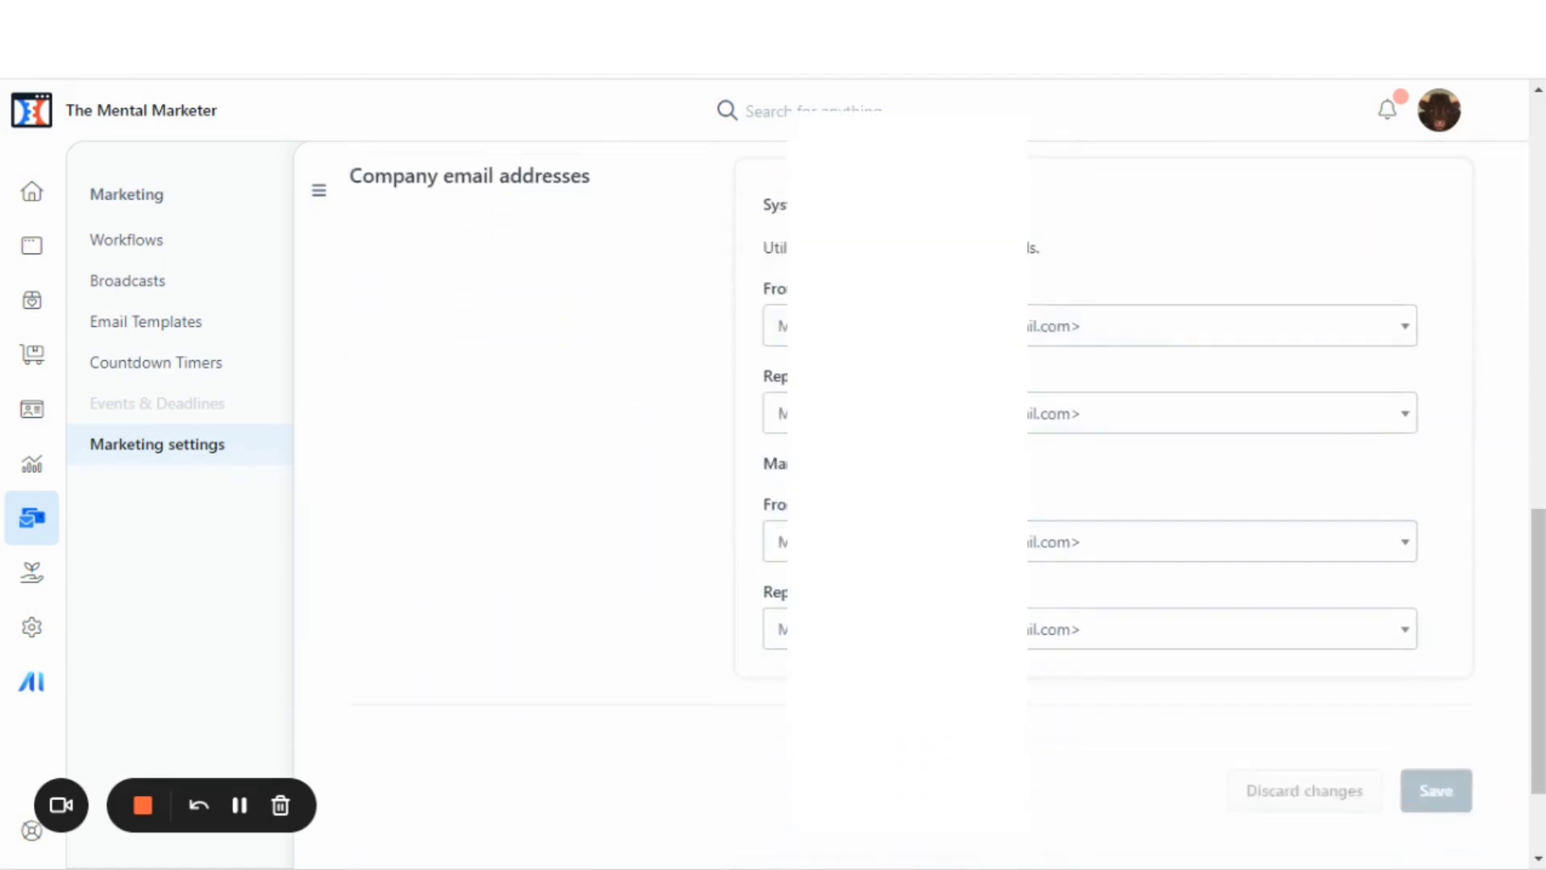
{"action": "scroll", "coordinate": [646, 459], "scroll_direction": "up", "scroll_amount": 2}
{"action": "scroll", "coordinate": [642, 459], "scroll_direction": "up", "scroll_amount": 4}
{"action": "scroll", "coordinate": [643, 461], "scroll_direction": "up", "scroll_amount": 4}
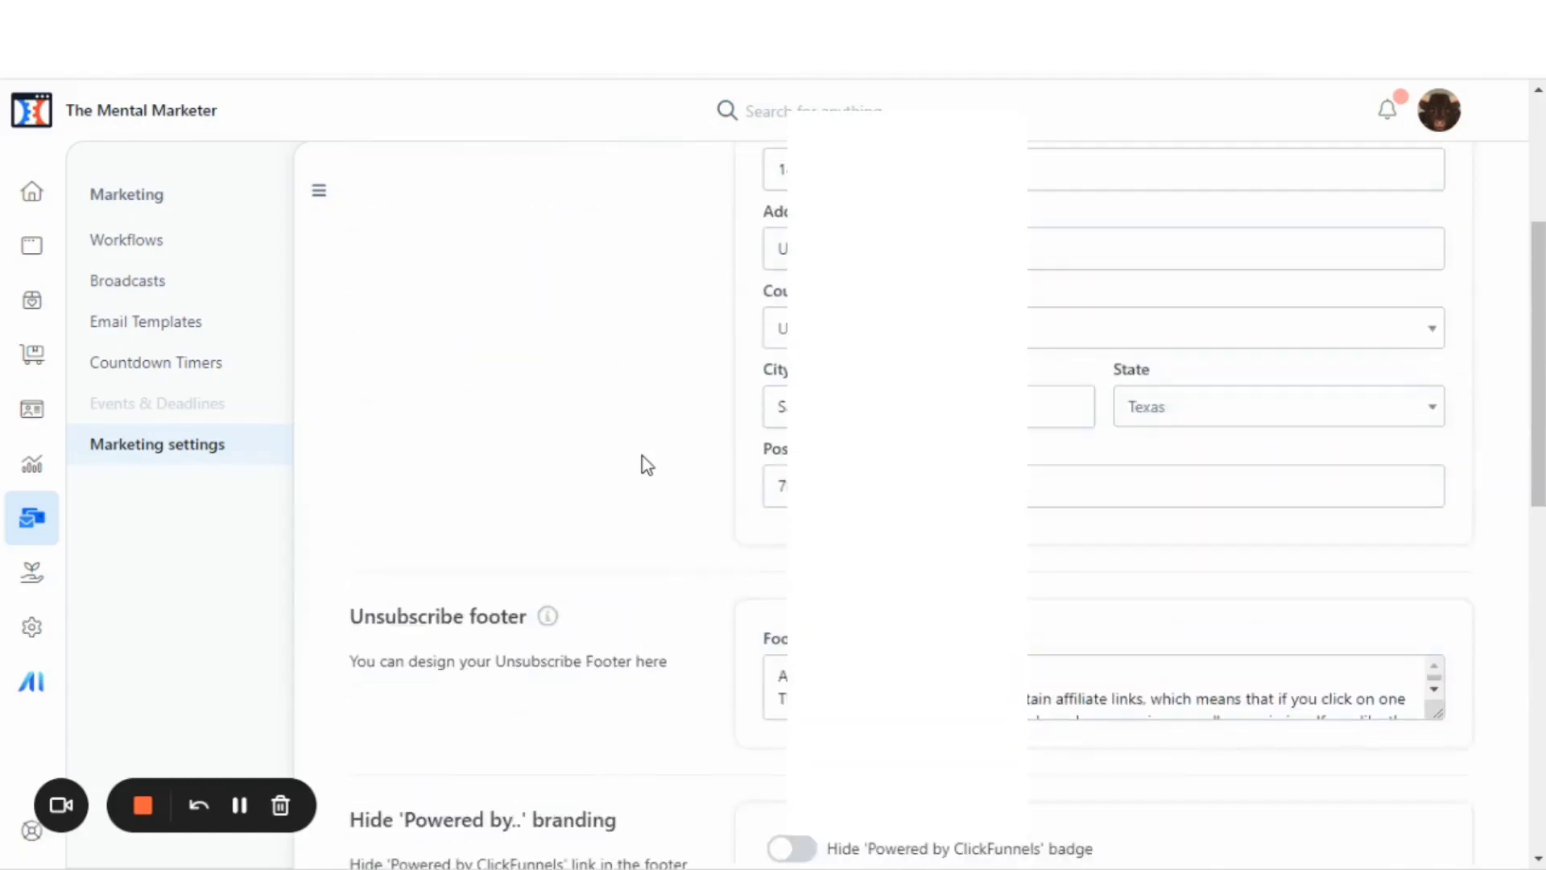
{"action": "scroll", "coordinate": [643, 461], "scroll_direction": "up", "scroll_amount": 2}
{"action": "scroll", "coordinate": [660, 455], "scroll_direction": "up", "scroll_amount": 3}
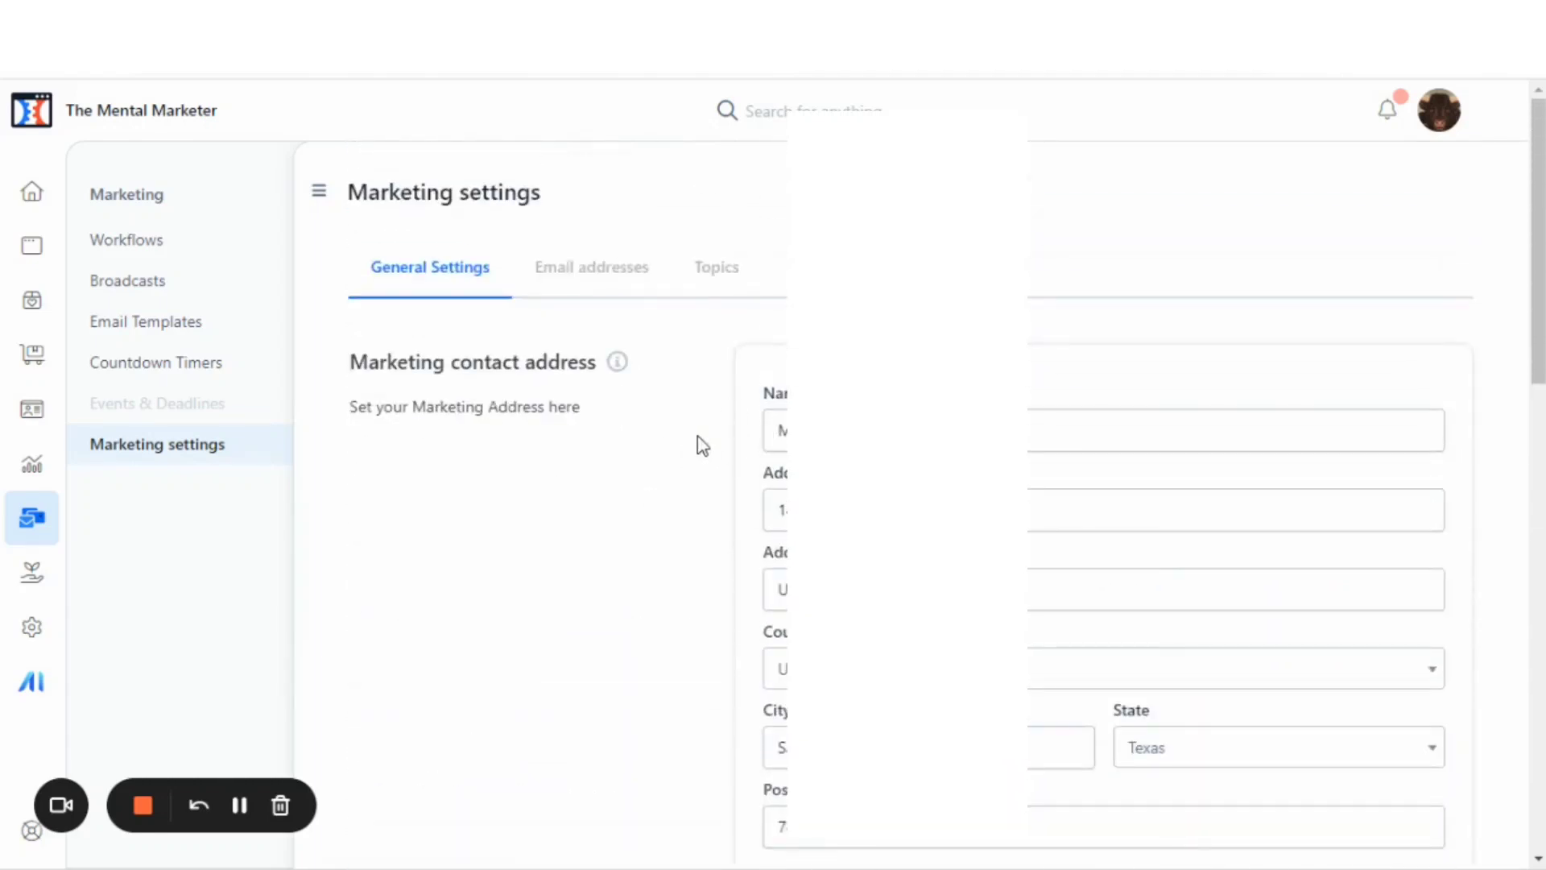